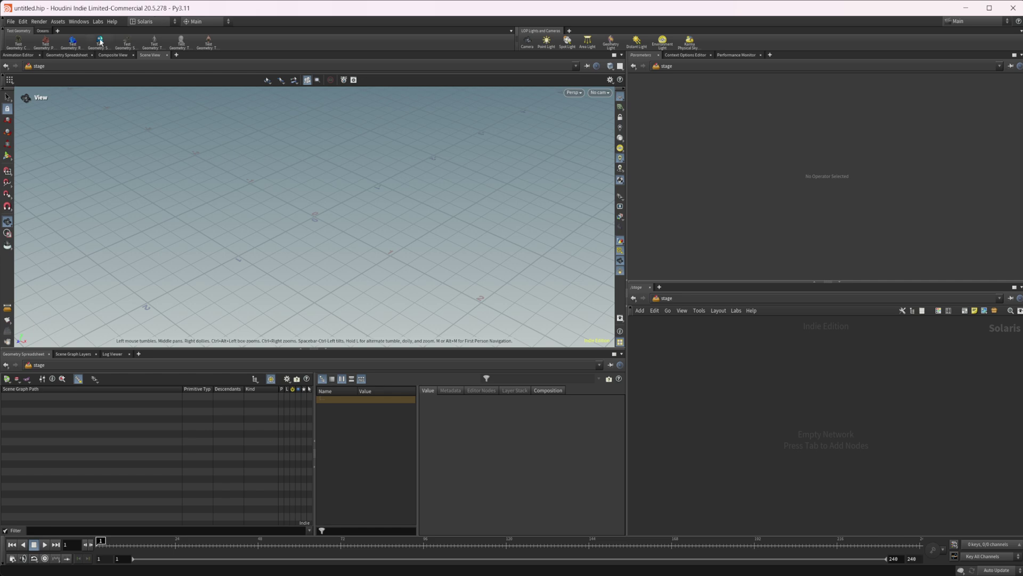
Step: Open the Recipe Manager and browse the recipe list with read-only recipes shown, hiding them again at the end
click(78, 21)
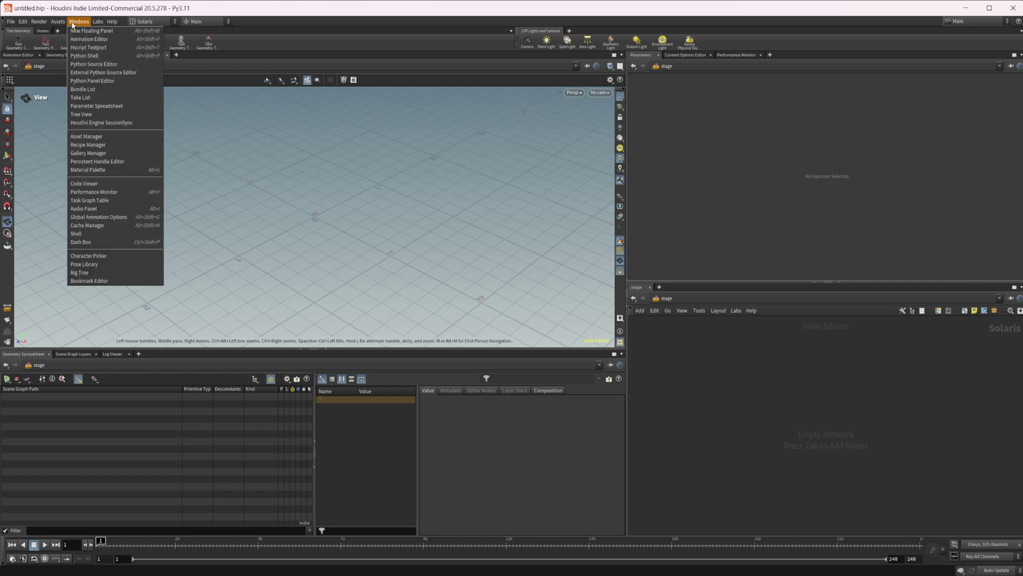
click(105, 145)
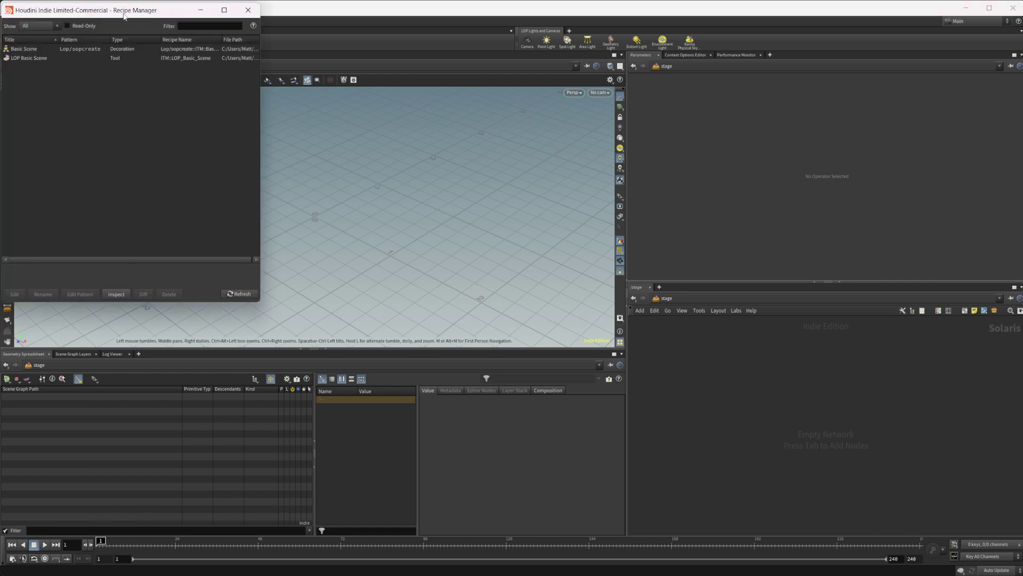
drag(122, 11, 334, 206)
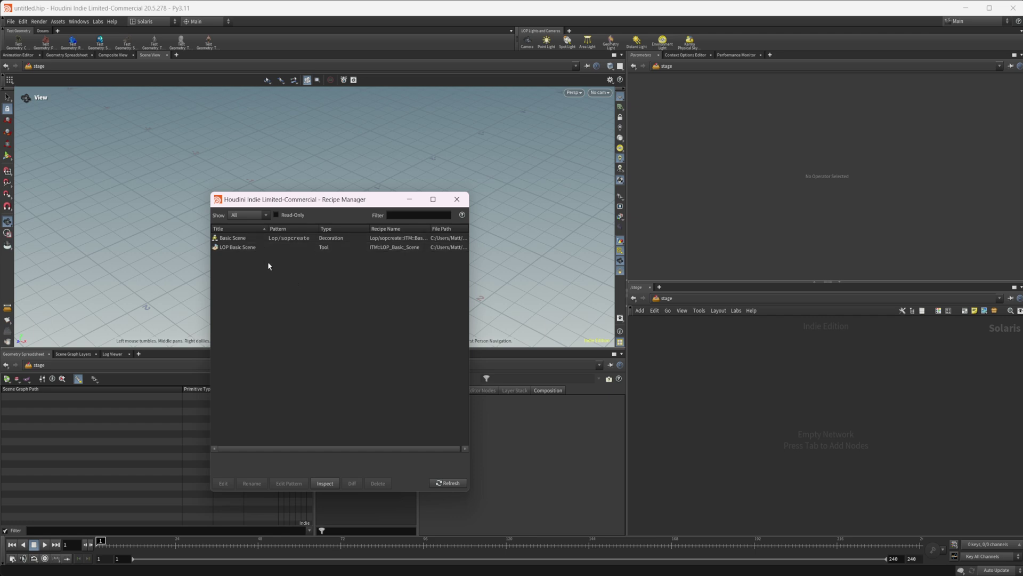
click(295, 216)
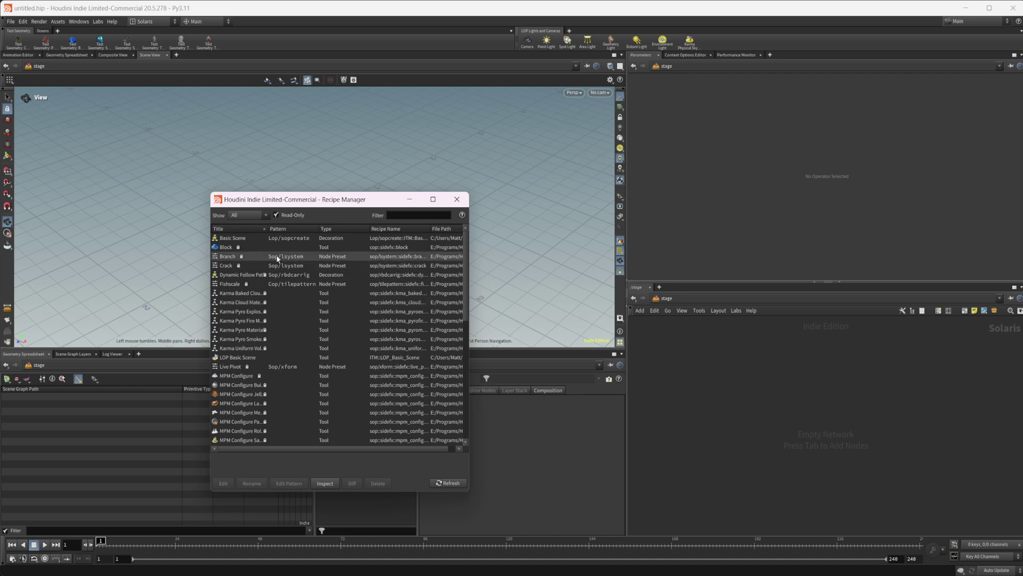
scroll(277, 357, down, 2)
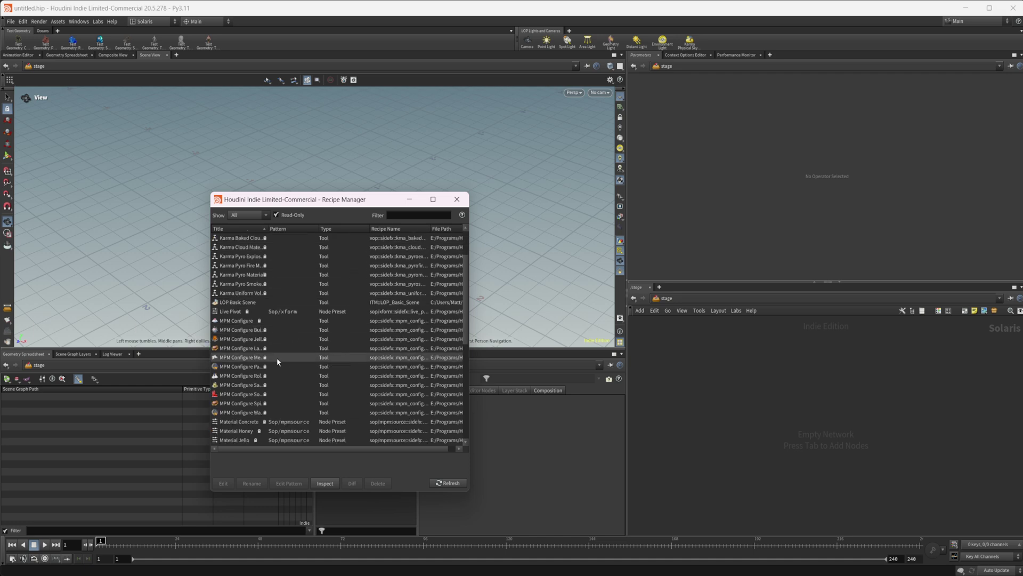
scroll(277, 358, down, 6)
scroll(296, 368, up, 8)
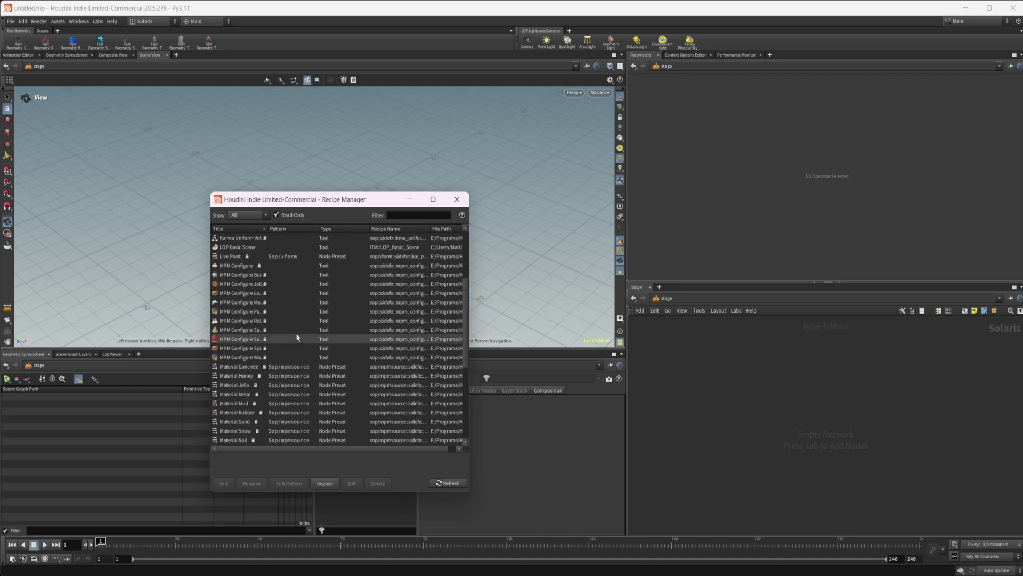
click(288, 215)
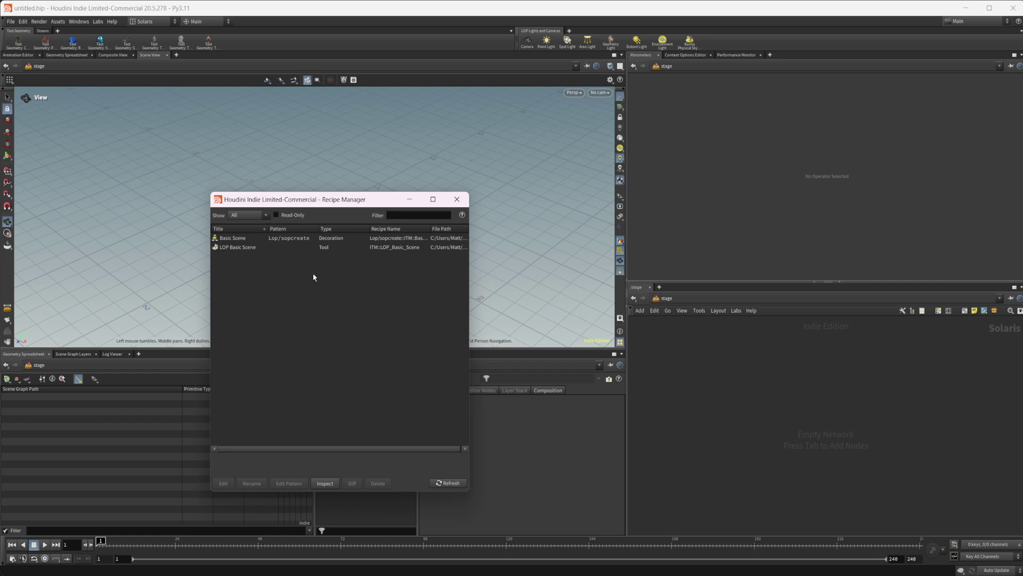
Step: Inspect the source data of the LOP Basic Scene recipe and close the Recipe Manager
drag(323, 202, 275, 200)
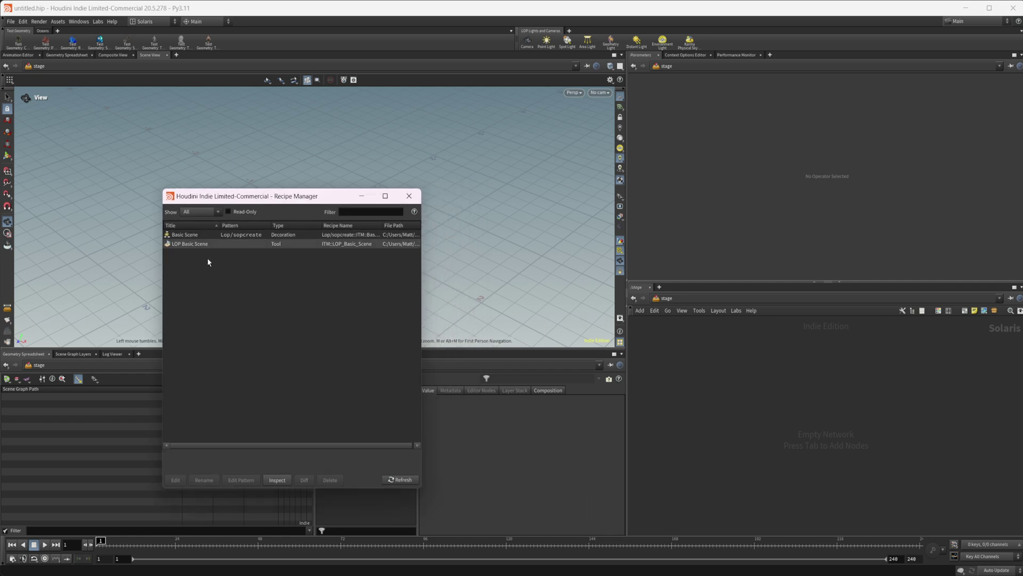
click(193, 245)
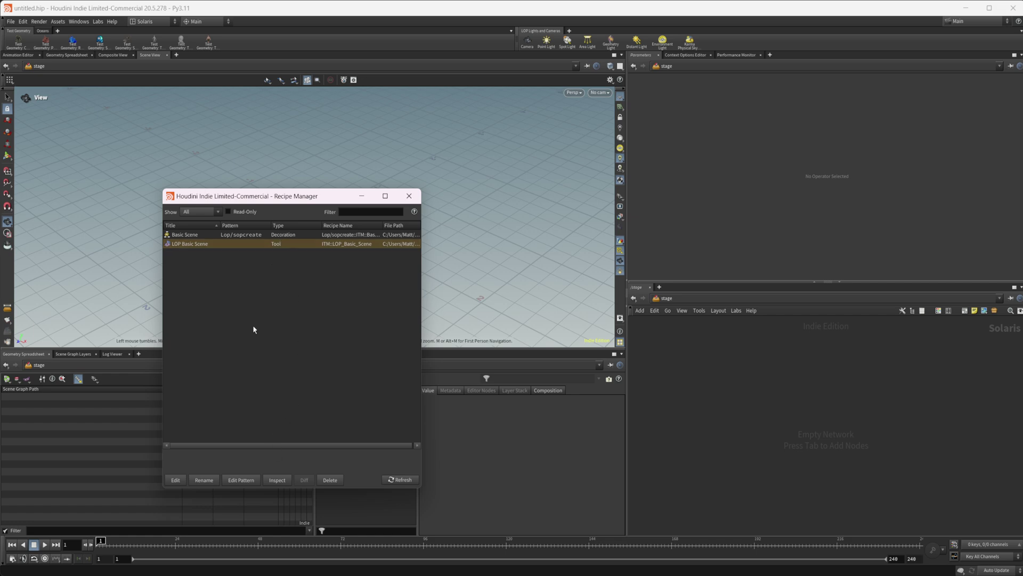
click(286, 480)
drag(492, 197, 469, 168)
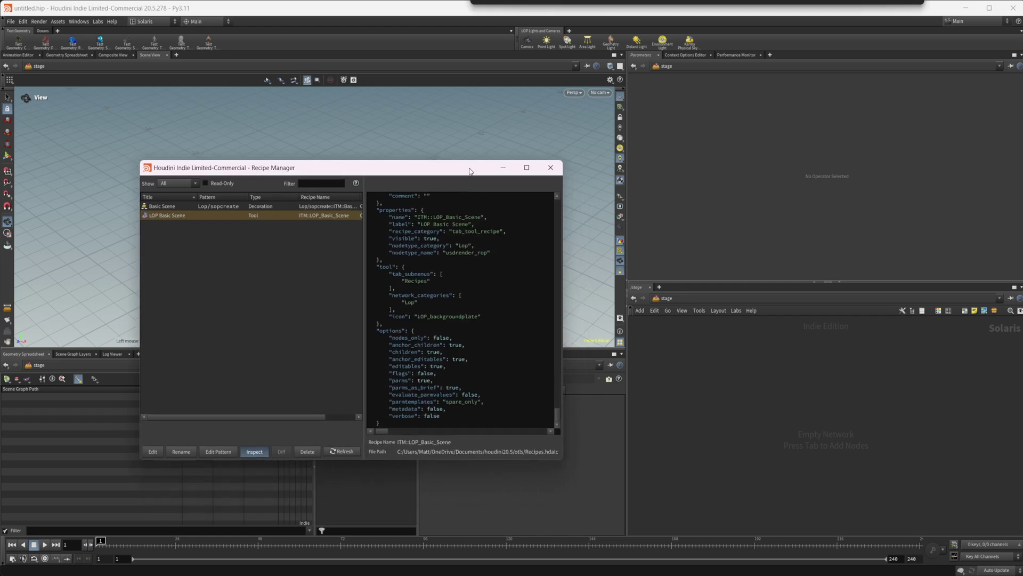
scroll(490, 280, up, 15)
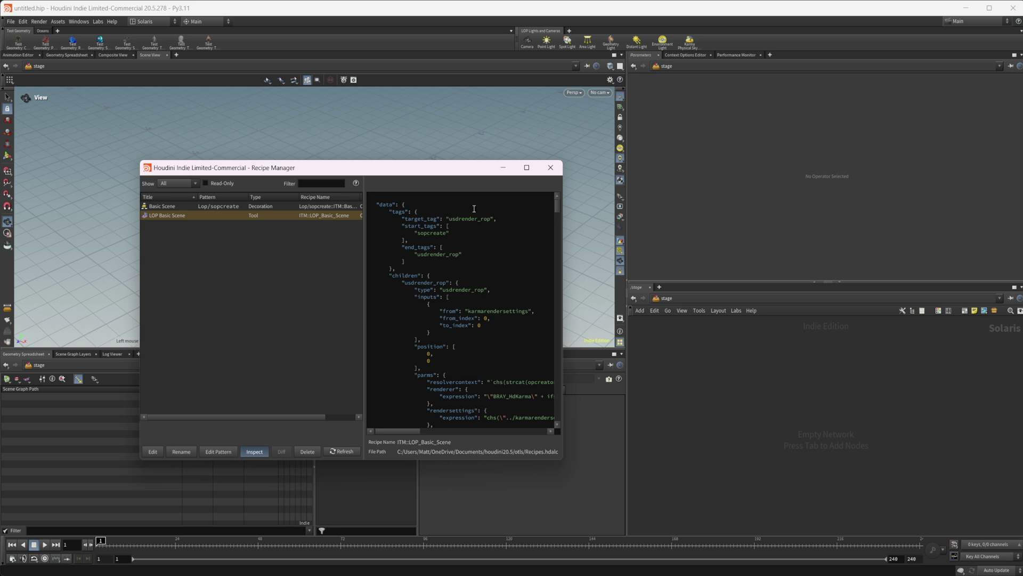
click(551, 168)
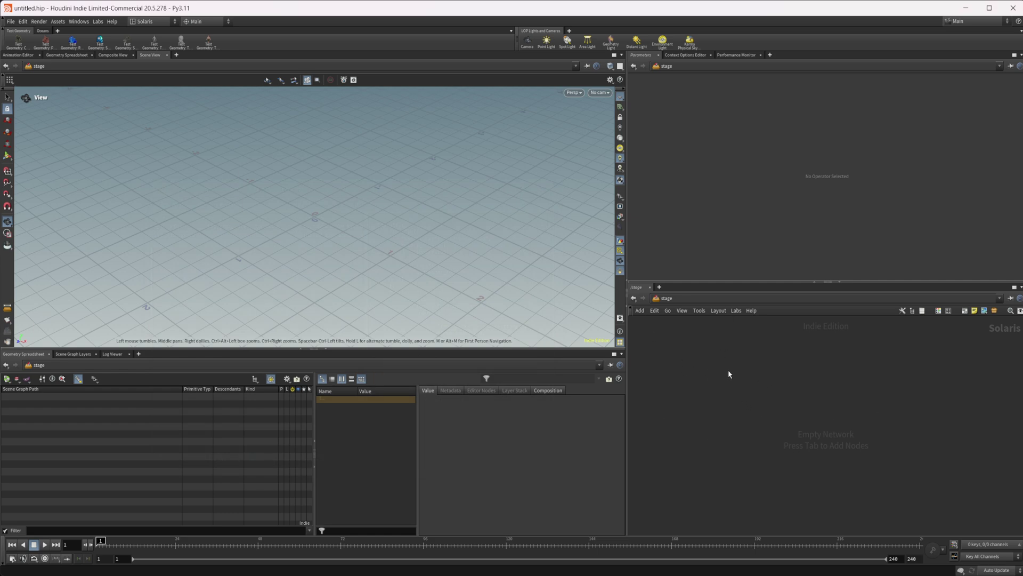
Step: Add the LOP Basic Scene recipe's node chain to the empty stage network
key(Tab)
mouse_move(750, 450)
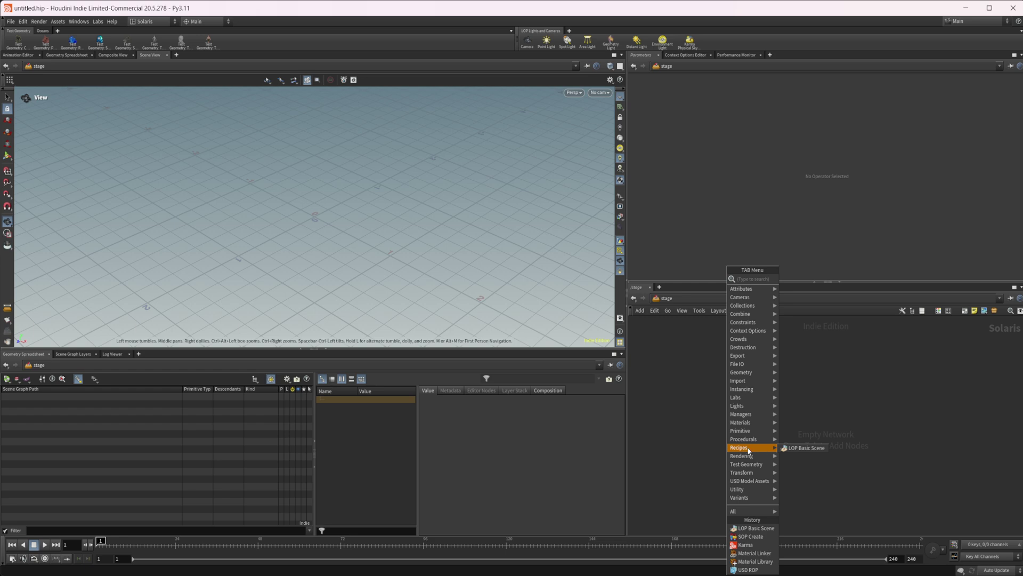
click(788, 449)
click(785, 404)
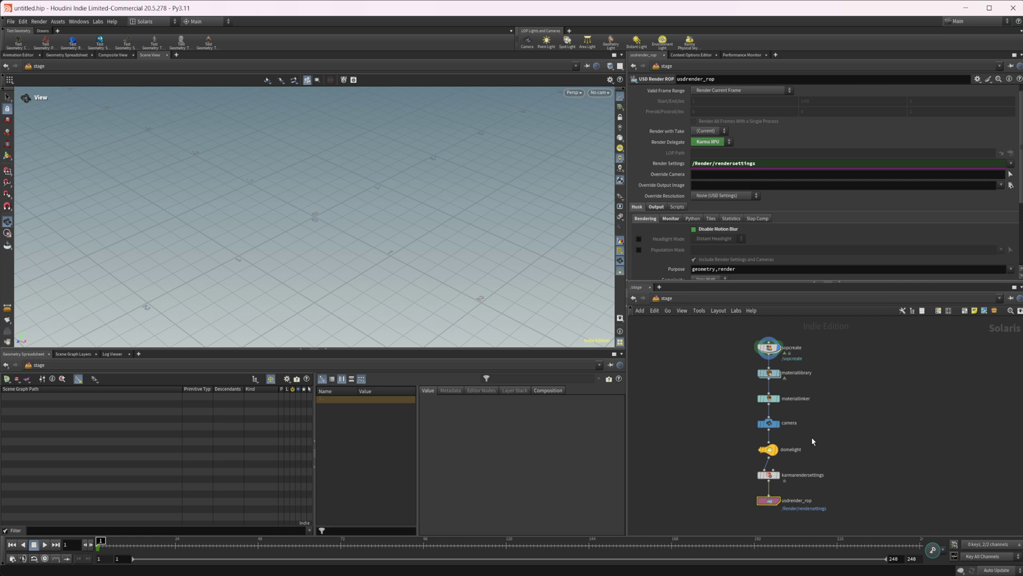
Step: Examine the karmarendersettings parameters and the material inside materiallibrary, returning to the stage network
scroll(821, 453, up, 4)
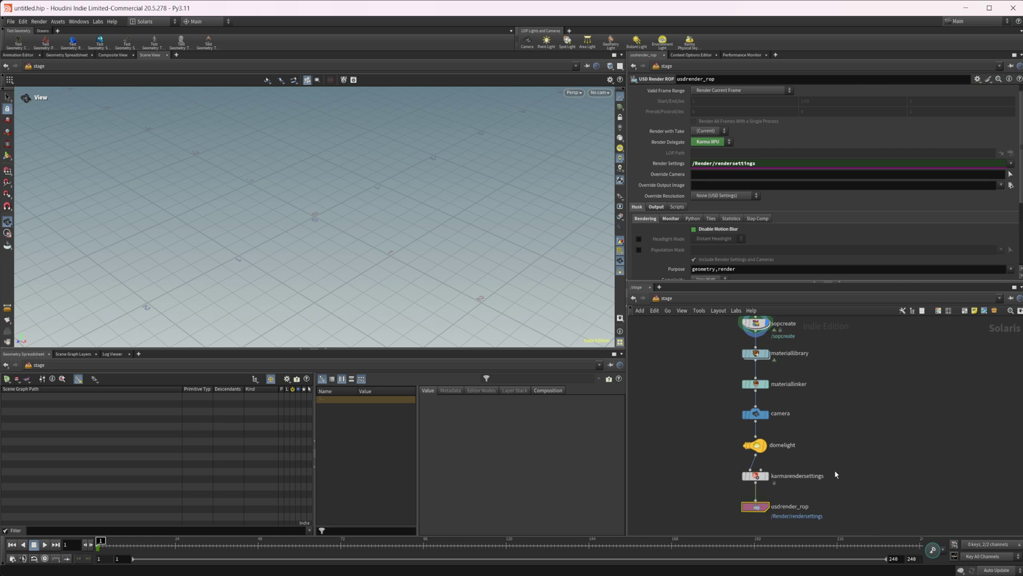
click(744, 476)
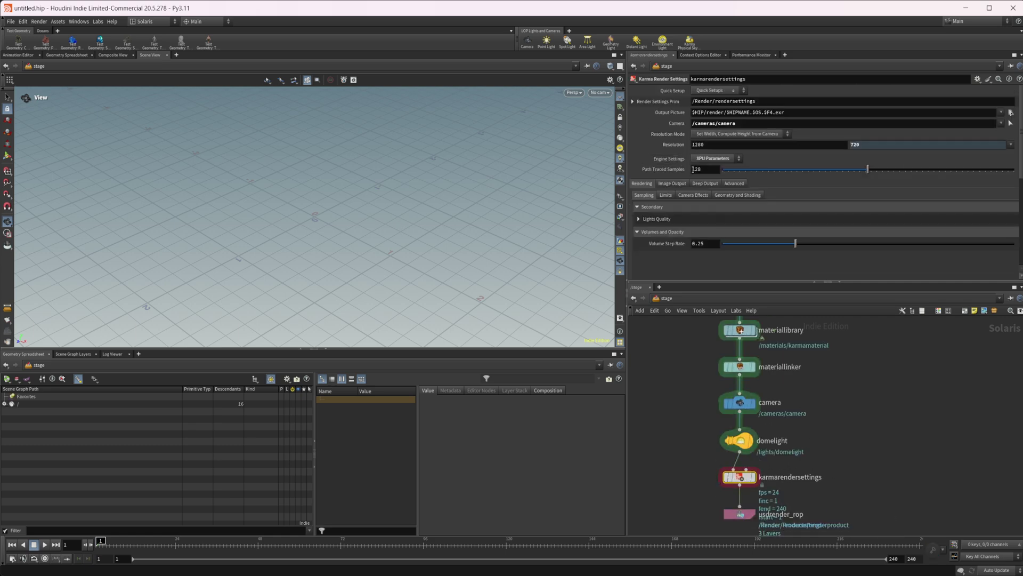
double_click(738, 364)
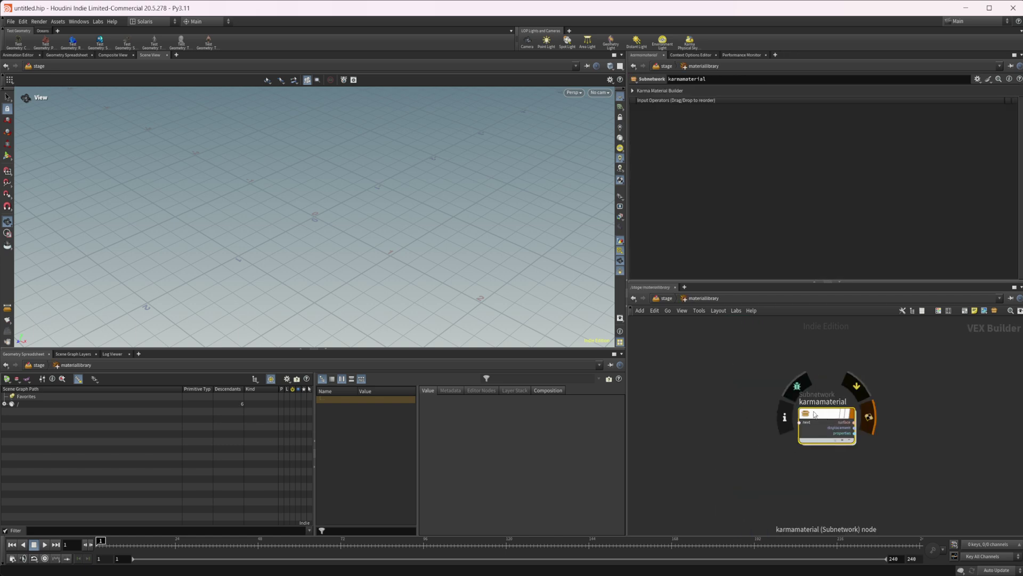
click(667, 299)
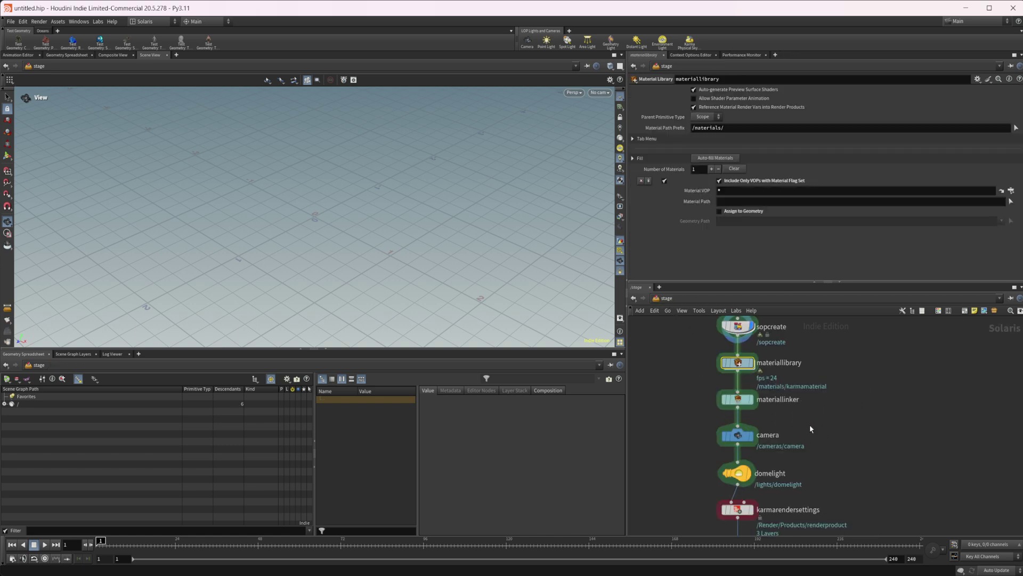
Step: Examine the monitor settings of the usdrender_rop node
scroll(835, 459, down, 1)
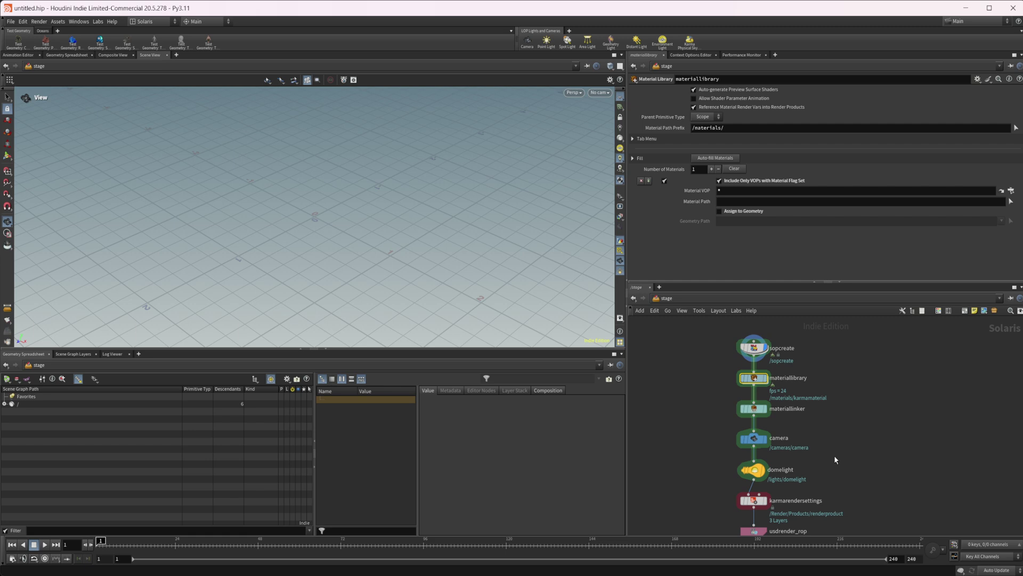
middle_drag(834, 455, 814, 387)
click(735, 462)
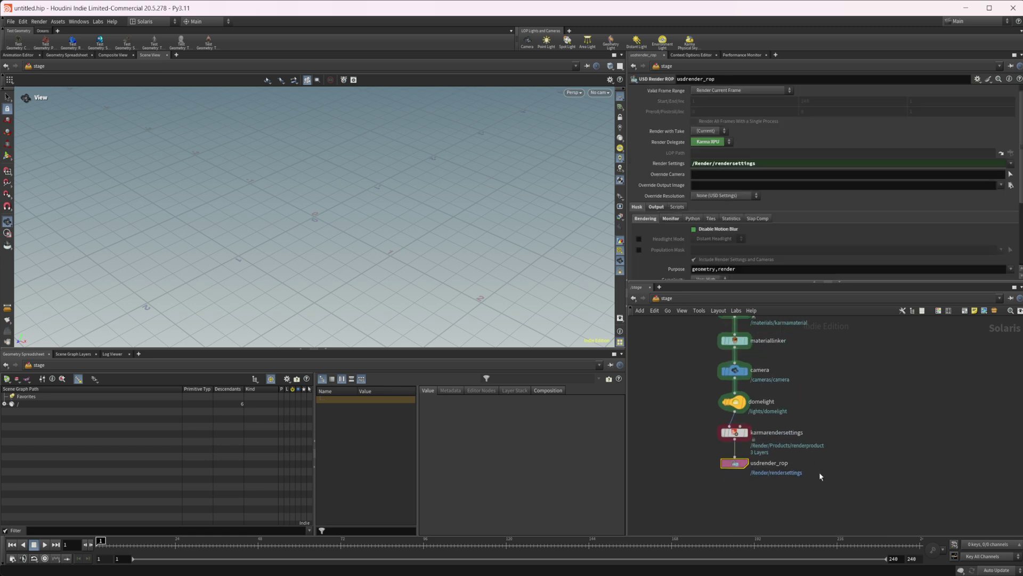
click(670, 219)
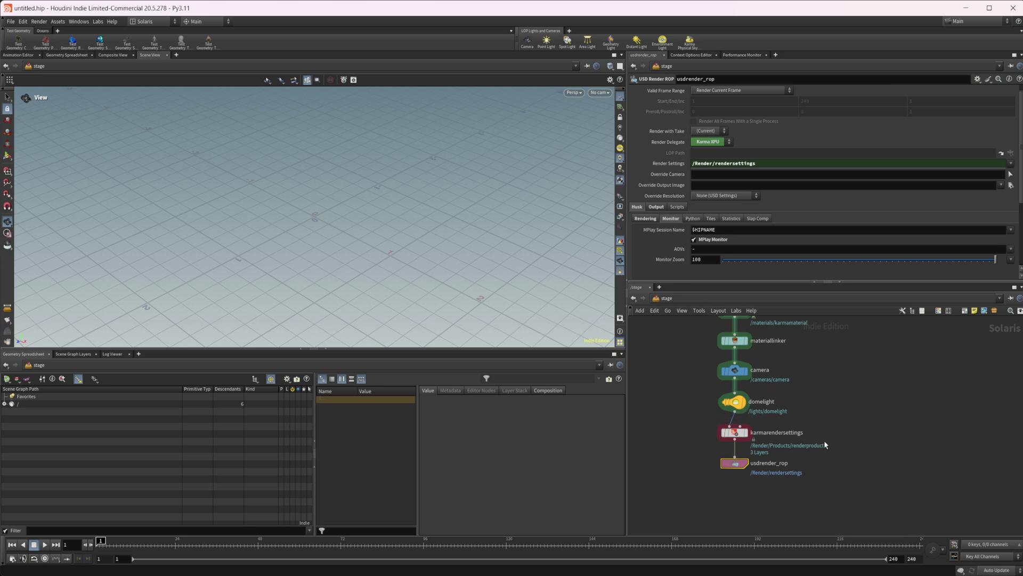
Step: Select the whole node chain from sopcreate to usdrender_rop and view the recipe options available for it
scroll(824, 440, up, 3)
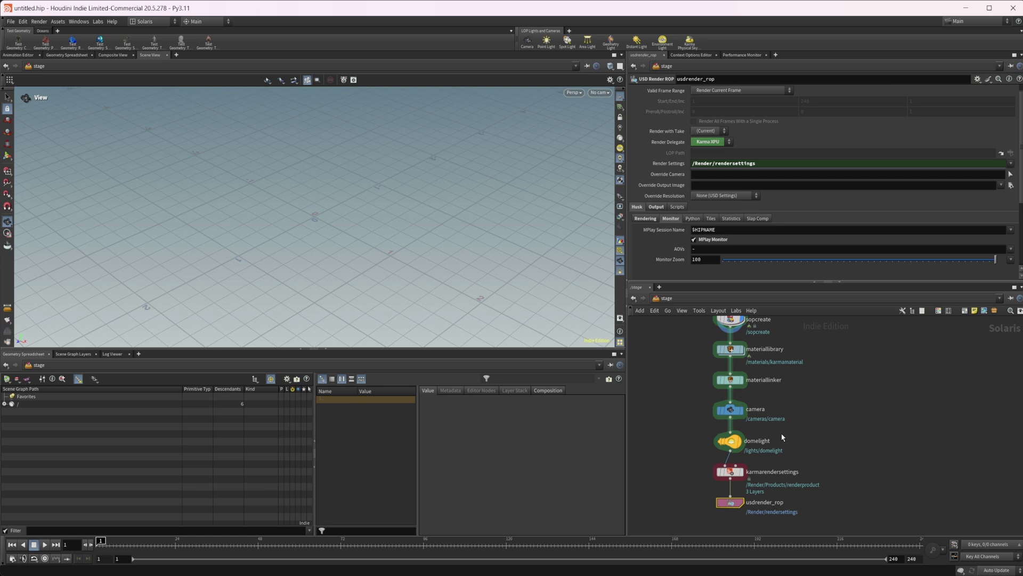
middle_drag(801, 427, 789, 439)
scroll(784, 379, down, 2)
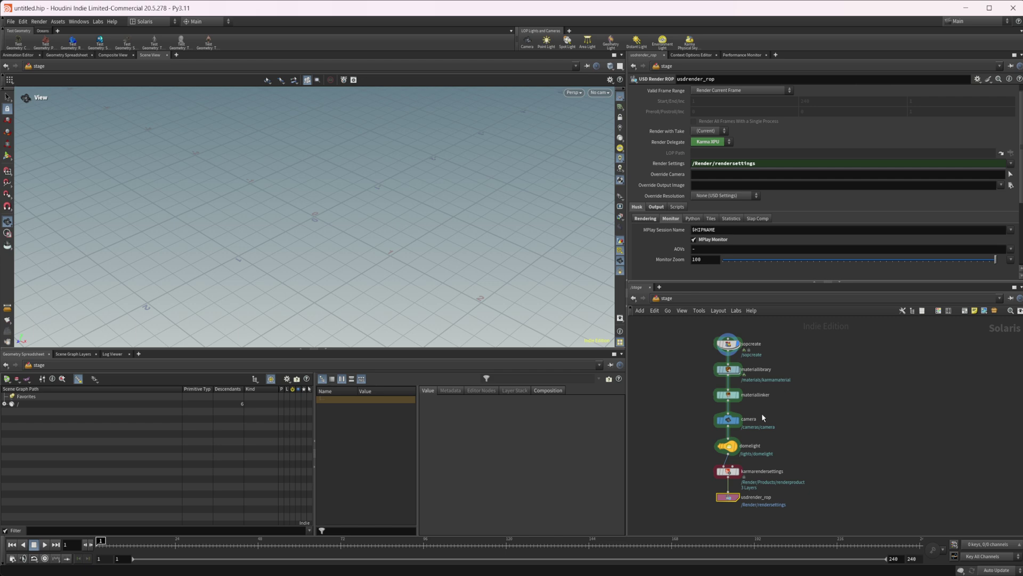
drag(677, 327, 771, 510)
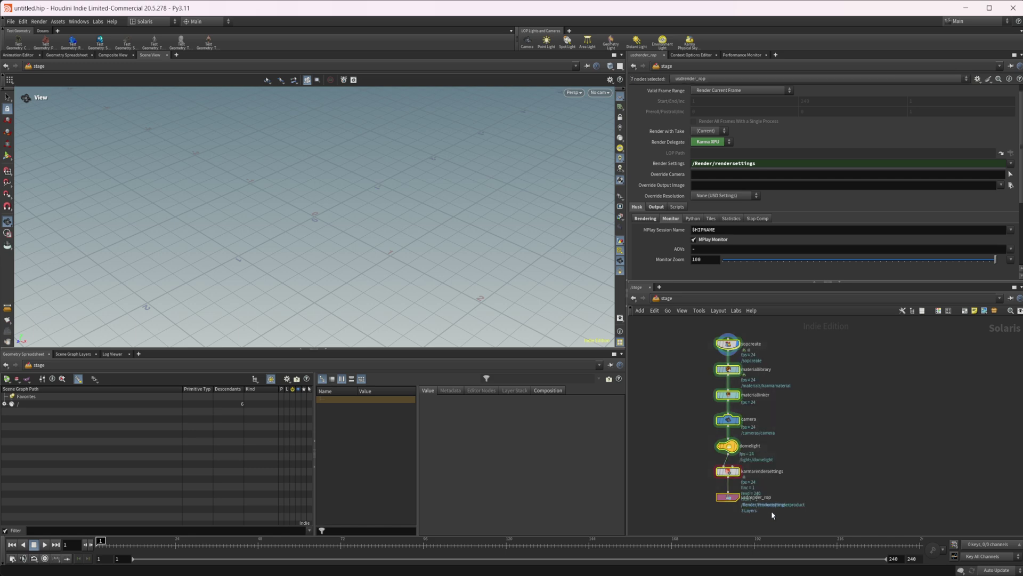
right_click(732, 344)
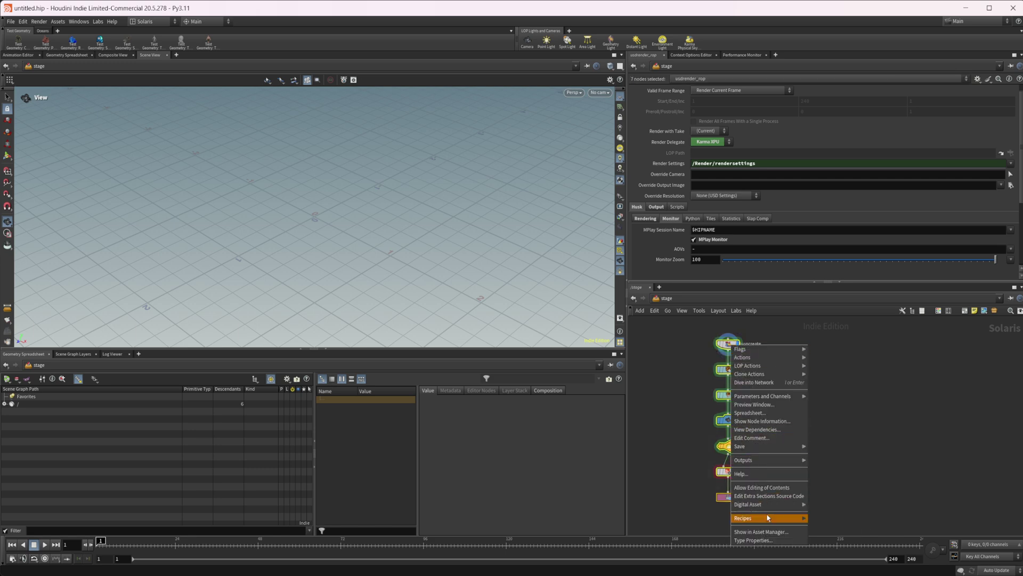
mouse_move(772, 518)
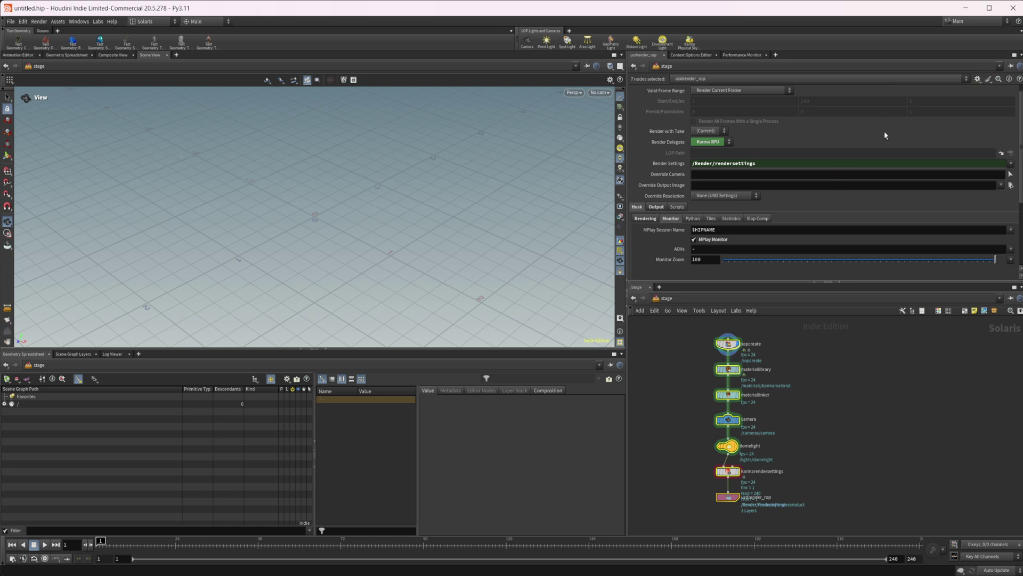
Step: View the parameter options and the recipe options of the sopcreate node alone
click(727, 343)
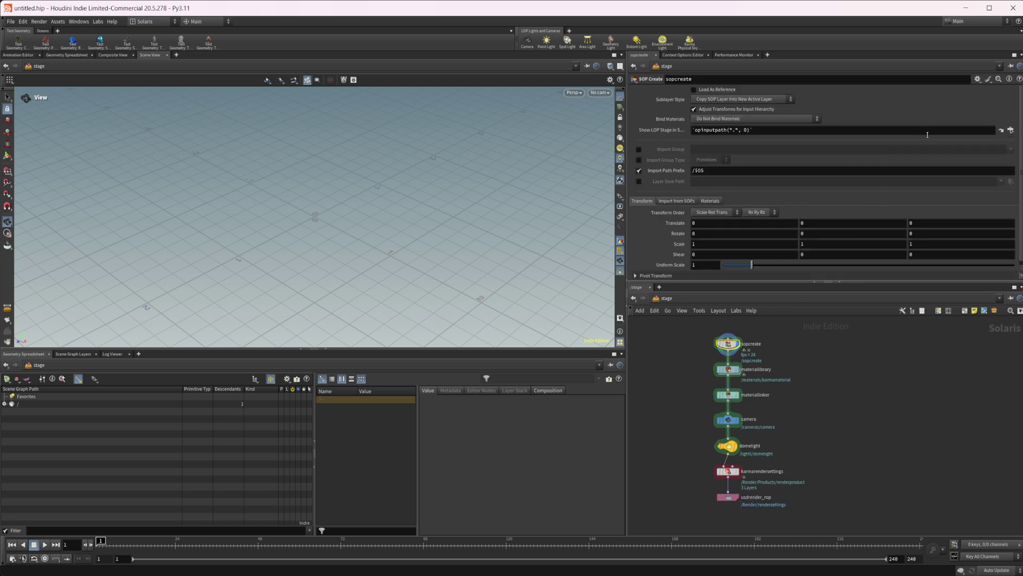
click(979, 79)
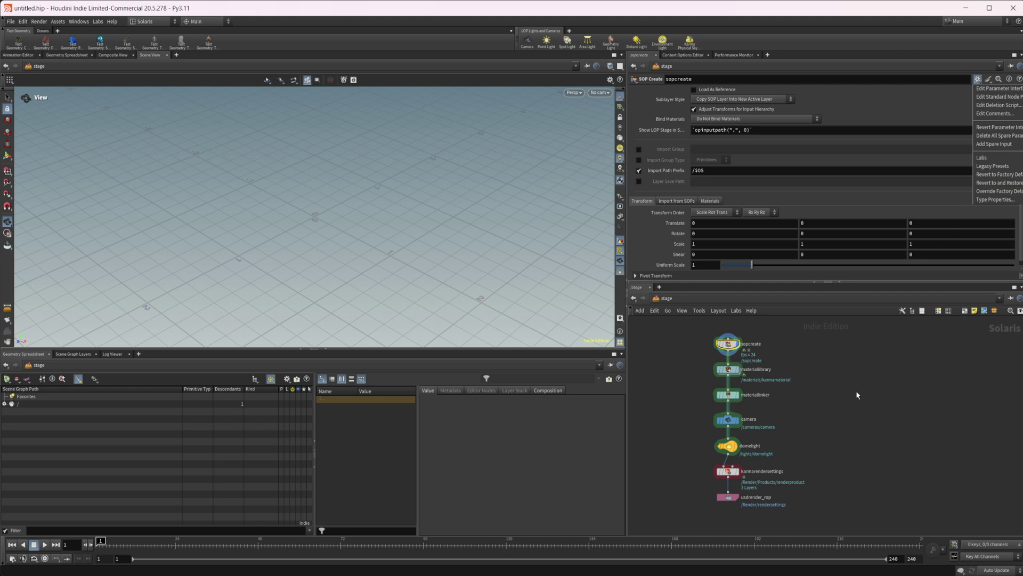
click(988, 81)
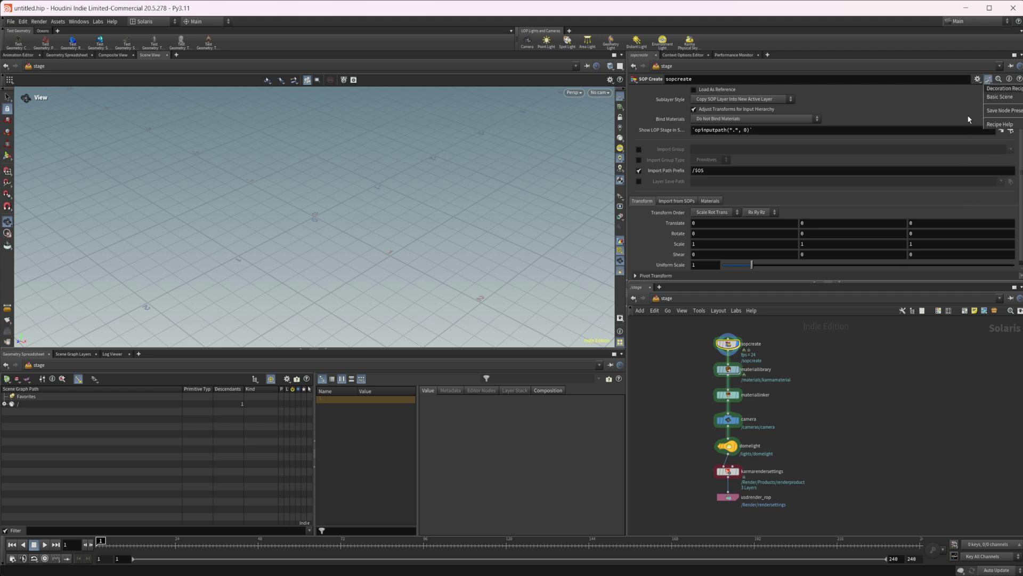
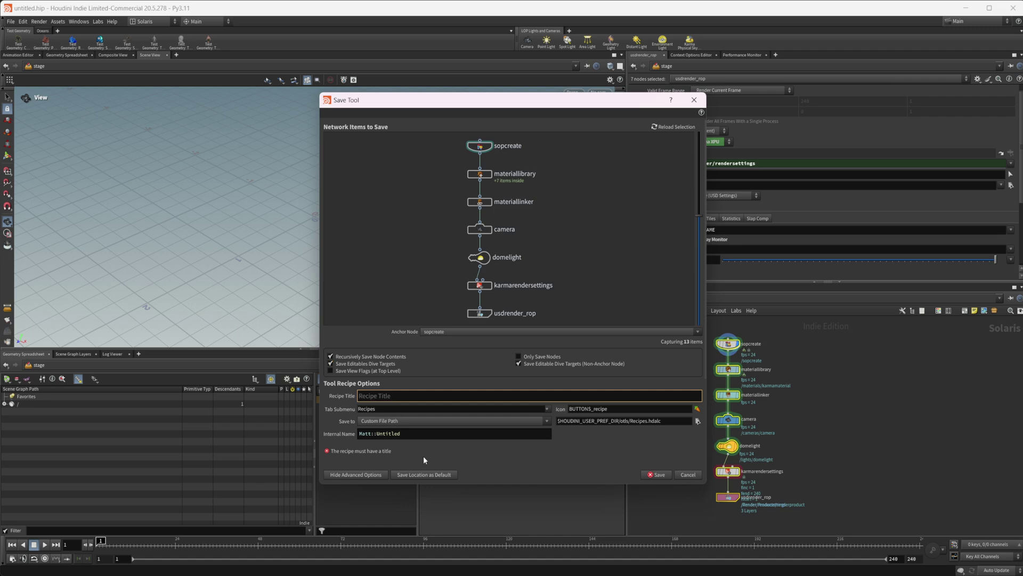
Step: Hide the advanced options for the tool recipe and set its save location to User Preferences
click(383, 474)
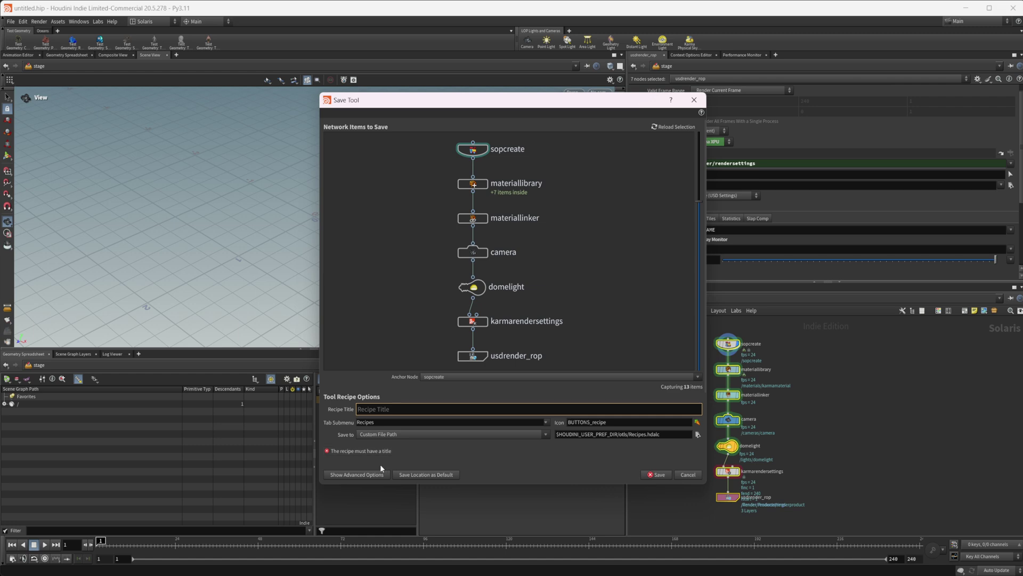
click(410, 435)
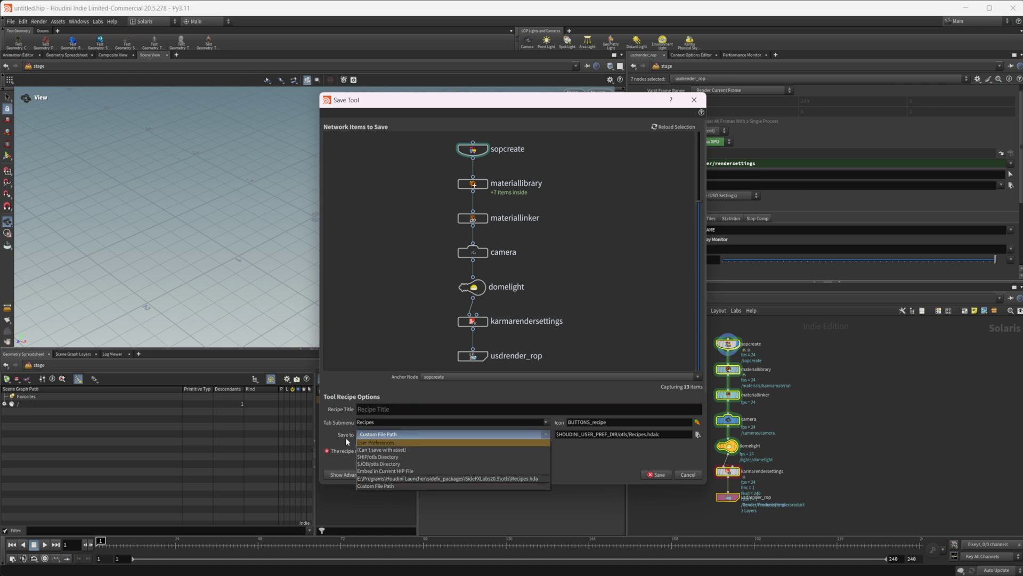
click(379, 444)
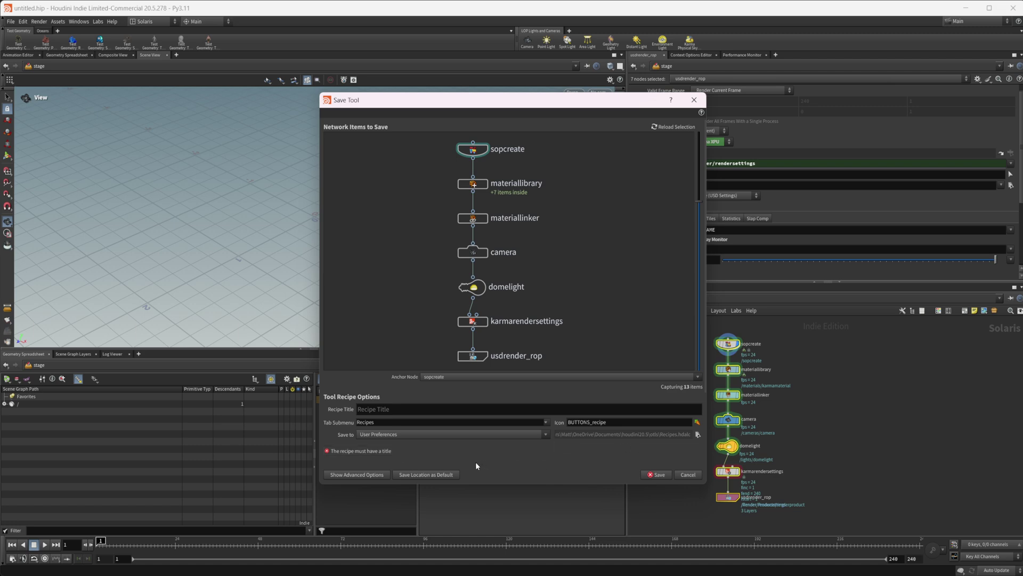
Step: Title the tool recipe Test Scene and look through the available tab submenus, keeping it under Recipes
click(407, 409)
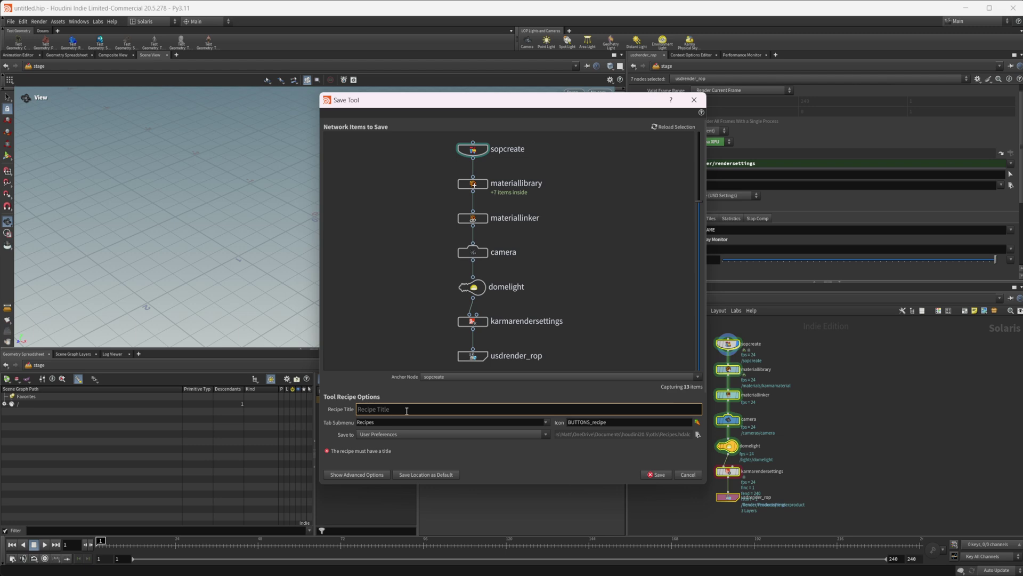
text(Test Scene)
click(546, 422)
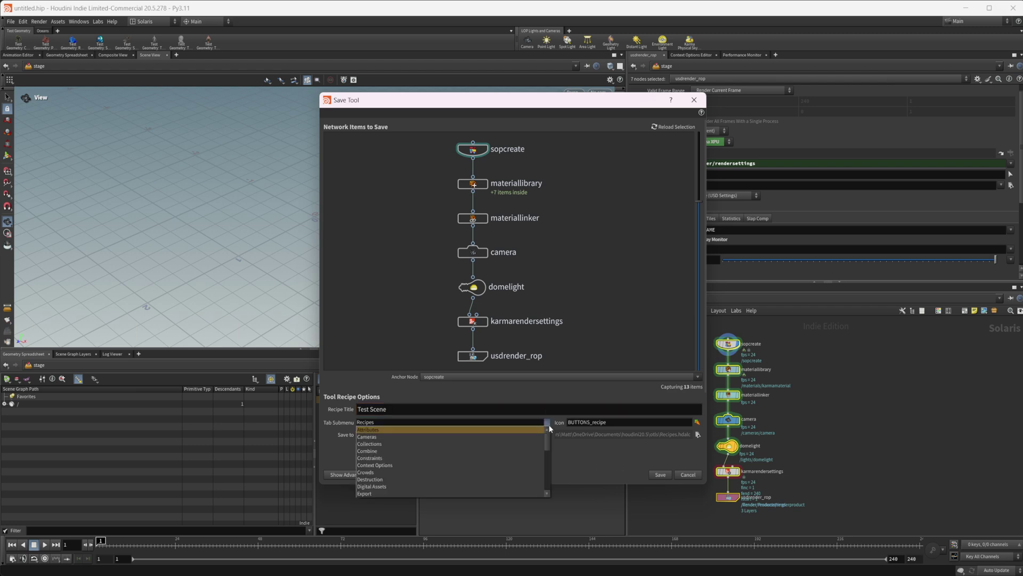
scroll(467, 459, down, 5)
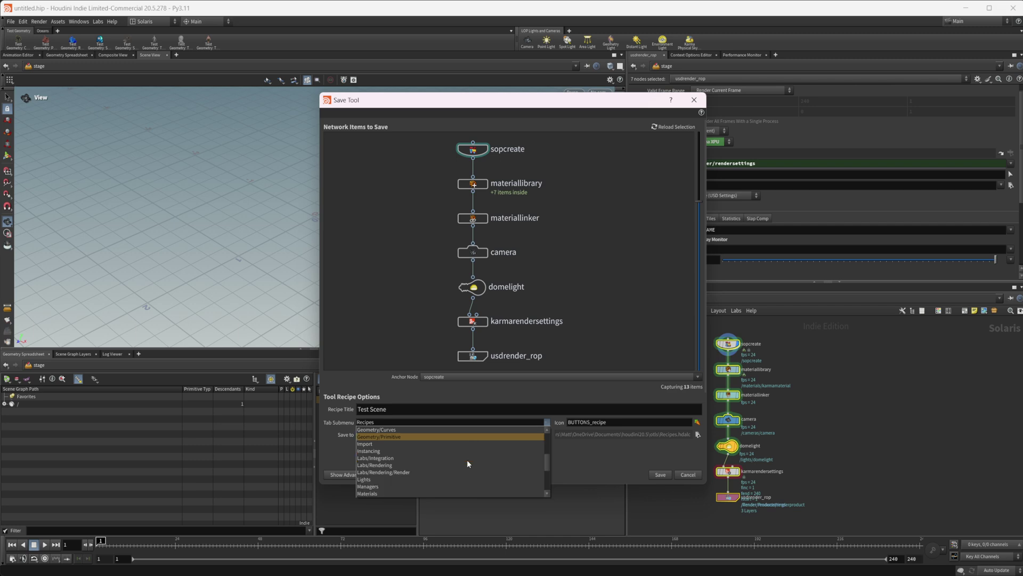
scroll(459, 461, up, 8)
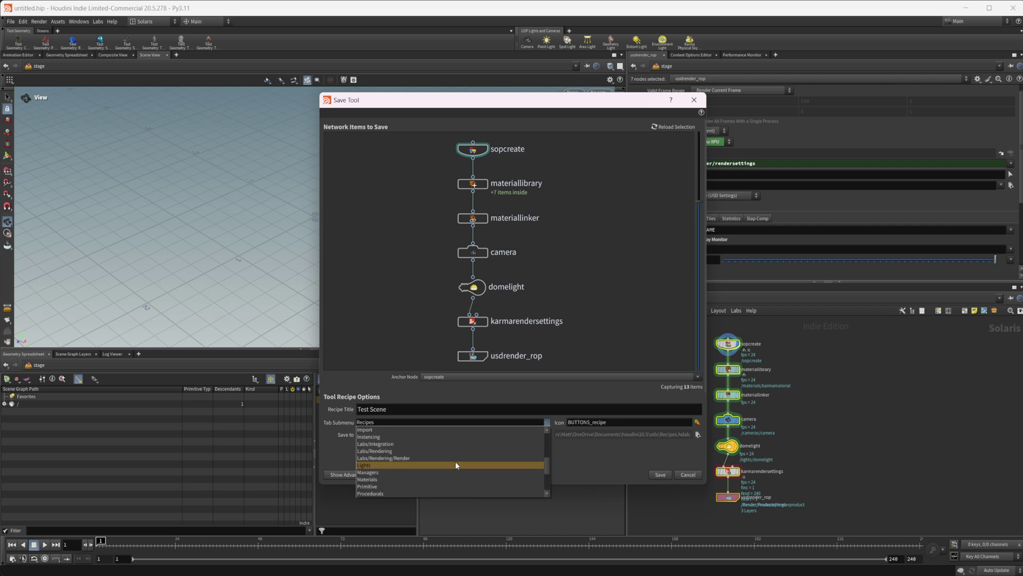
click(568, 478)
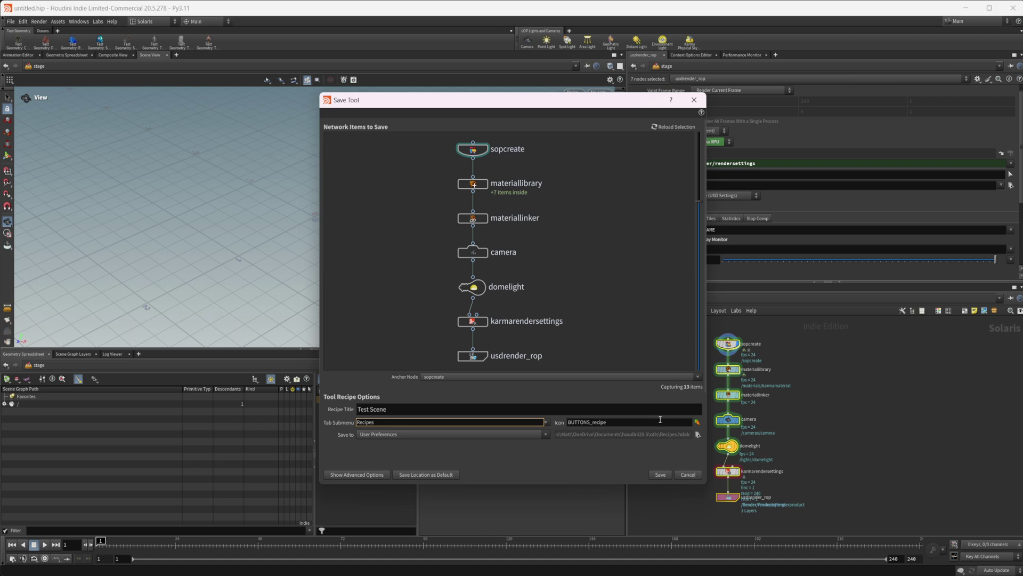
Step: Browse the available recipe icons, keep BUTTONS_recipe, and save the Test Scene tool recipe
click(697, 421)
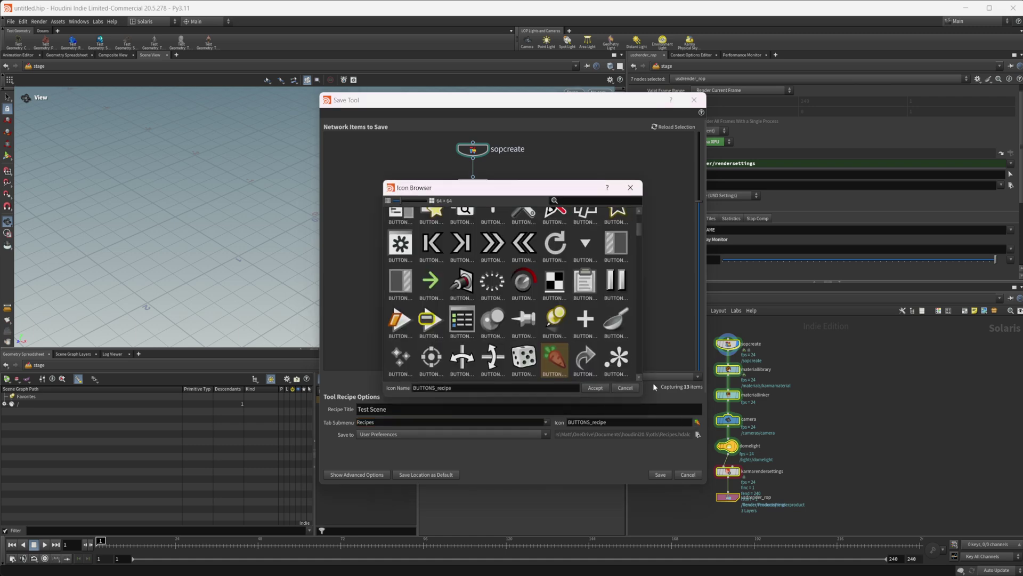
drag(536, 188, 505, 143)
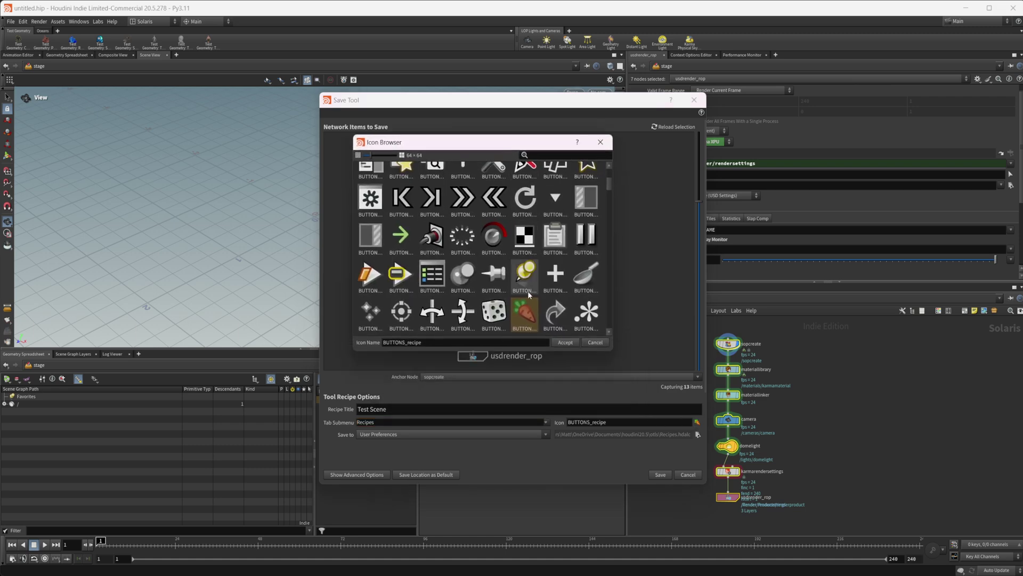
drag(614, 348, 666, 414)
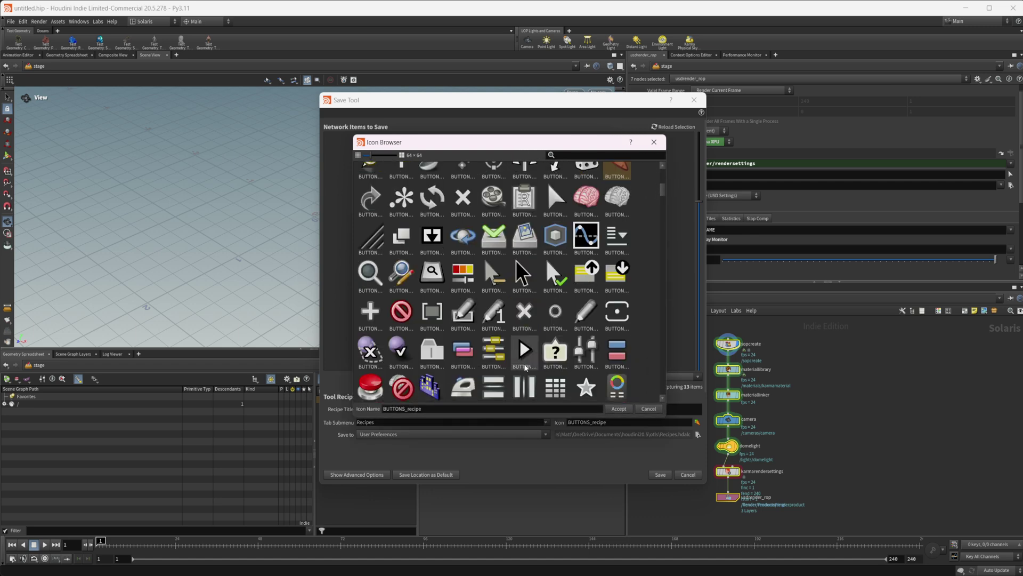
scroll(588, 282, down, 20)
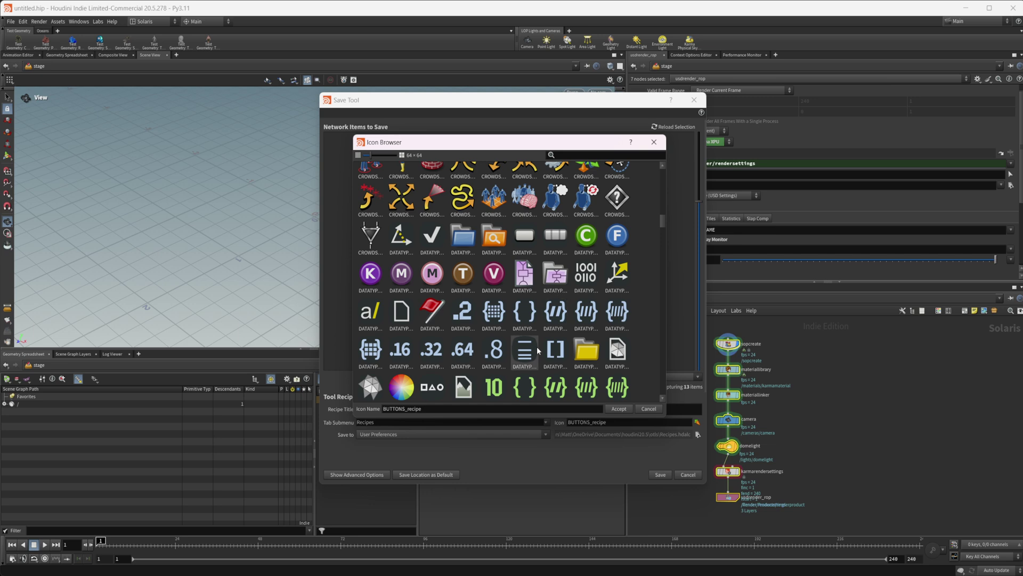
click(649, 408)
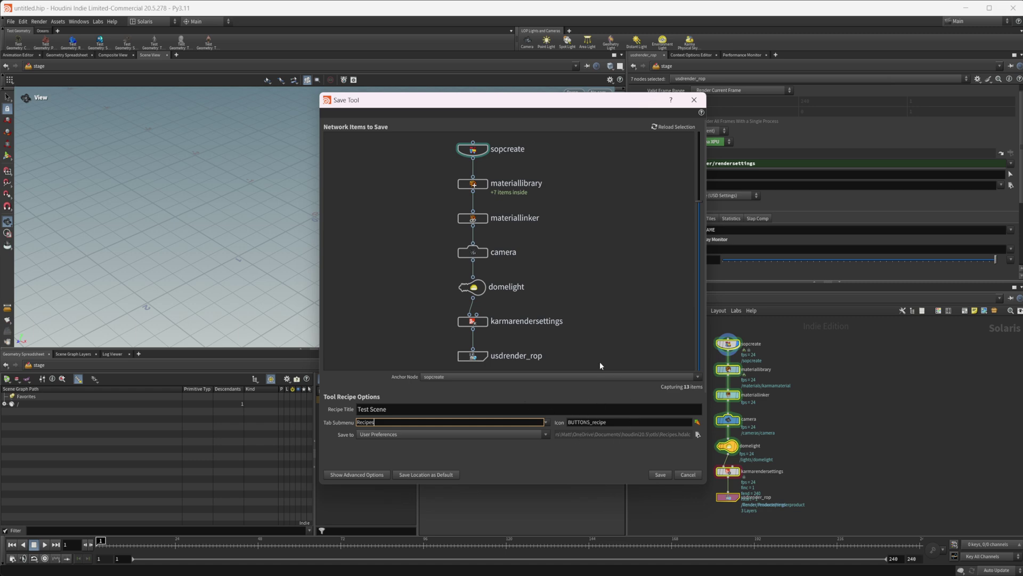
click(580, 492)
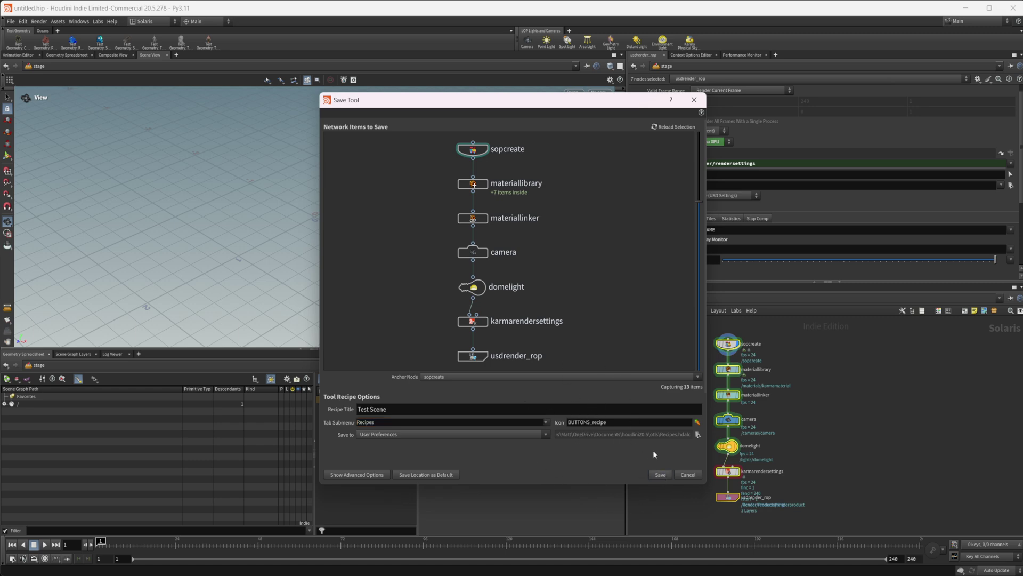
click(660, 474)
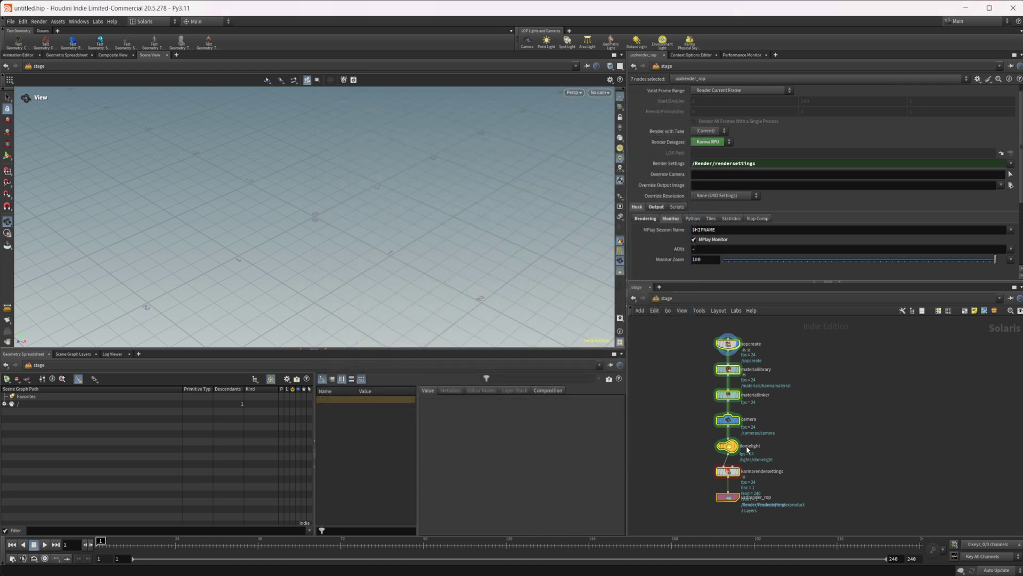
Step: Insert the Test Scene recipe beside the existing chain as a trial and delete the nodes it creates
key(Tab)
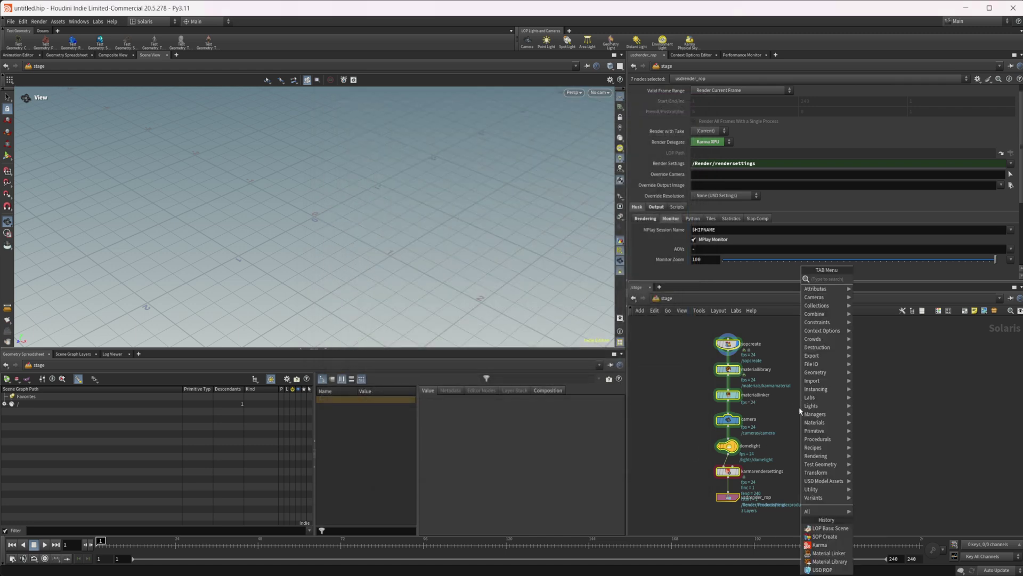
mouse_move(821, 448)
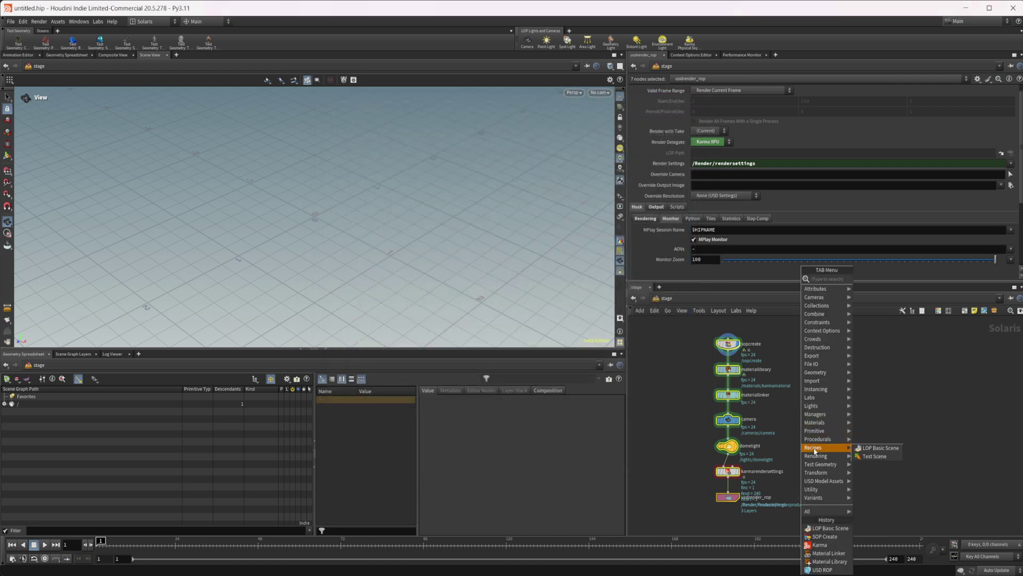
click(882, 458)
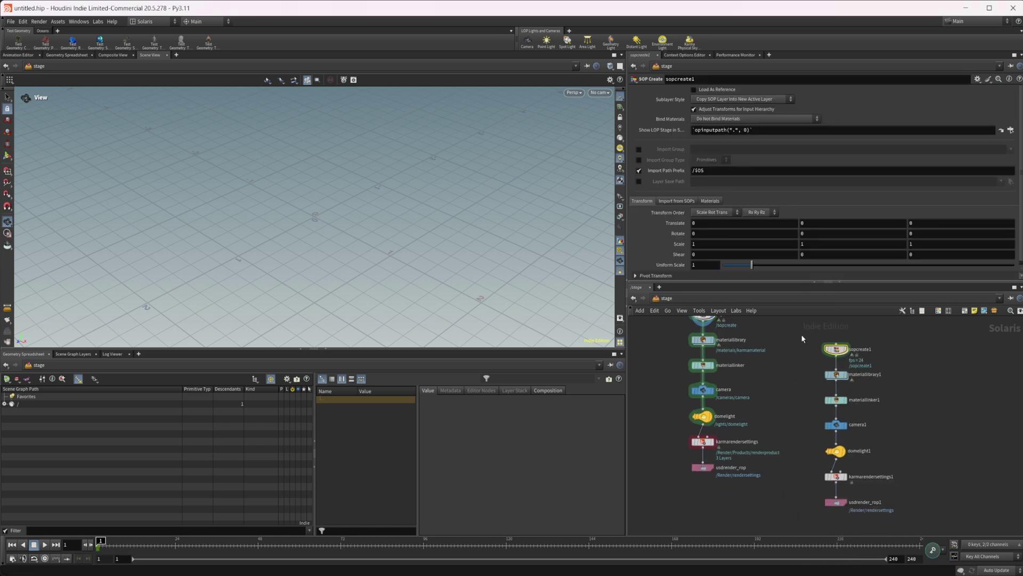
drag(803, 338, 885, 512)
key(Delete)
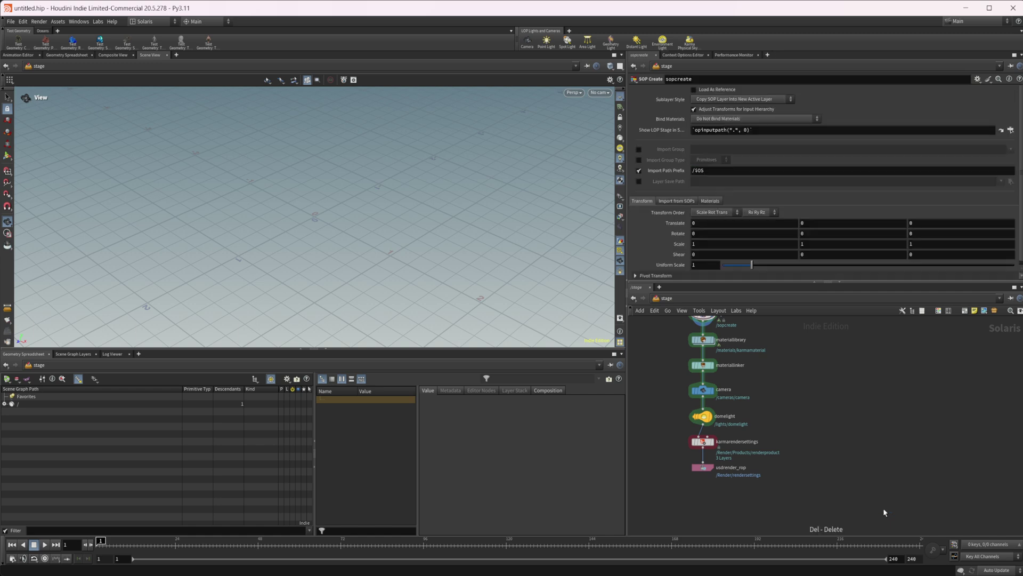
key(h)
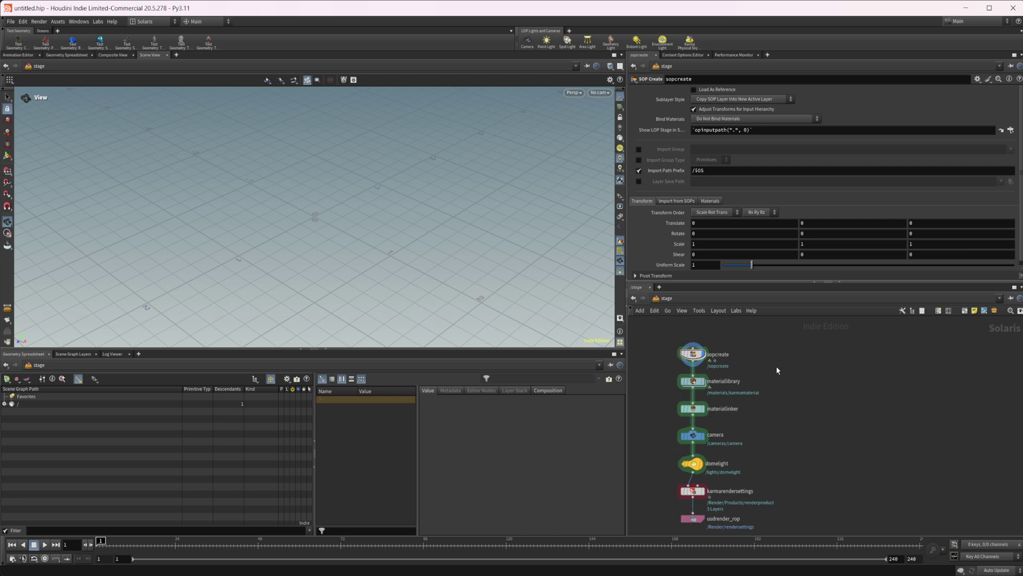
Step: Add a new SOP Create node beside the original chain and make it the displayed node
key(Tab)
text(sop)
key(Return)
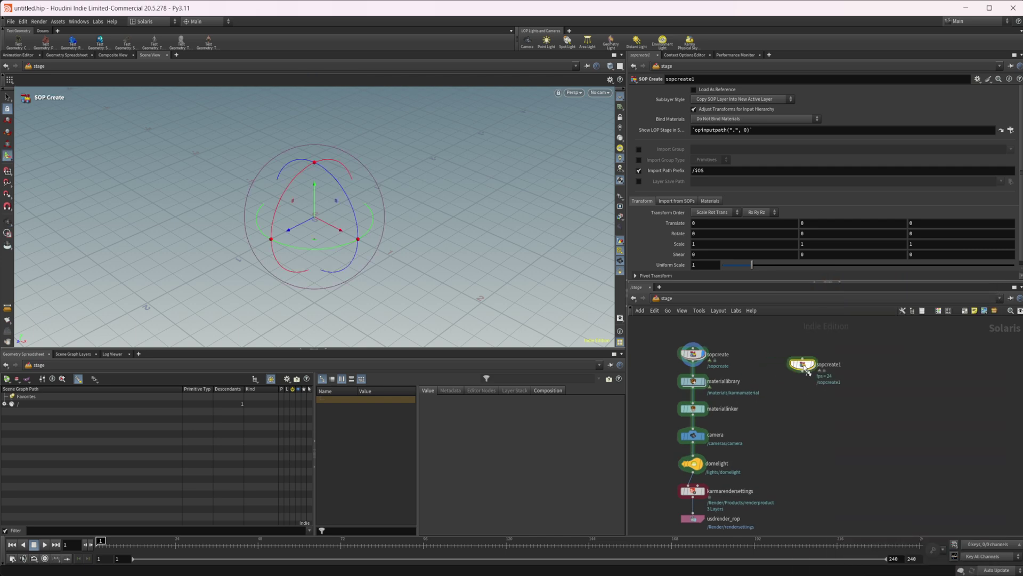
click(802, 366)
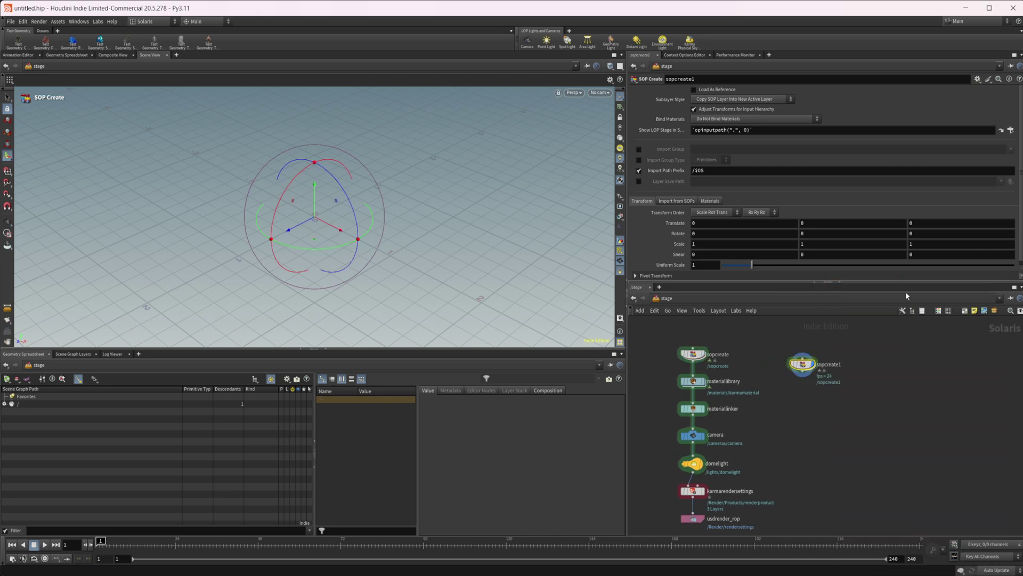
Step: Apply the Basic Scene decoration recipe to the new SOP Create node and inspect its render settings, render ROP and material library nodes
click(989, 80)
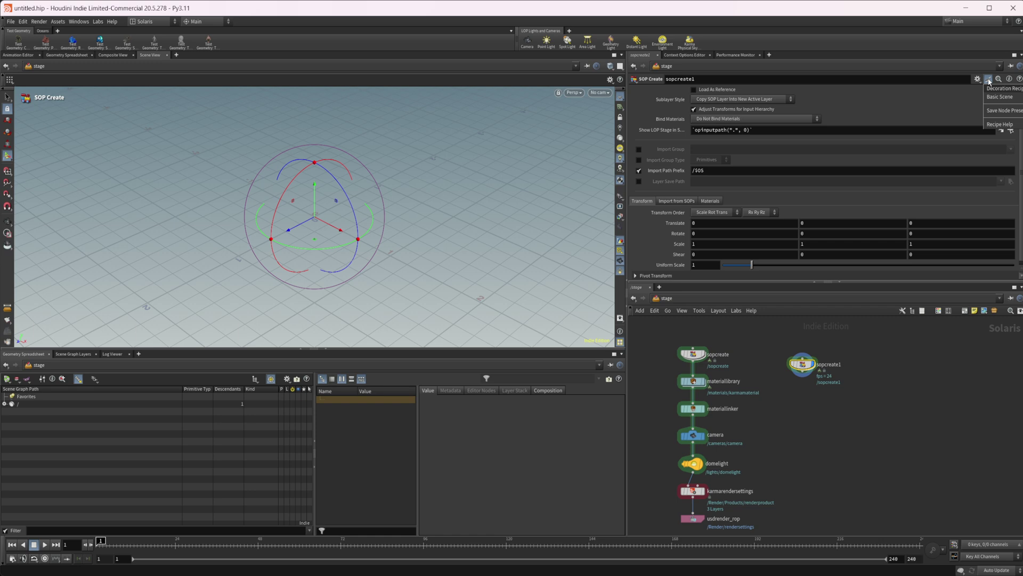
click(1006, 97)
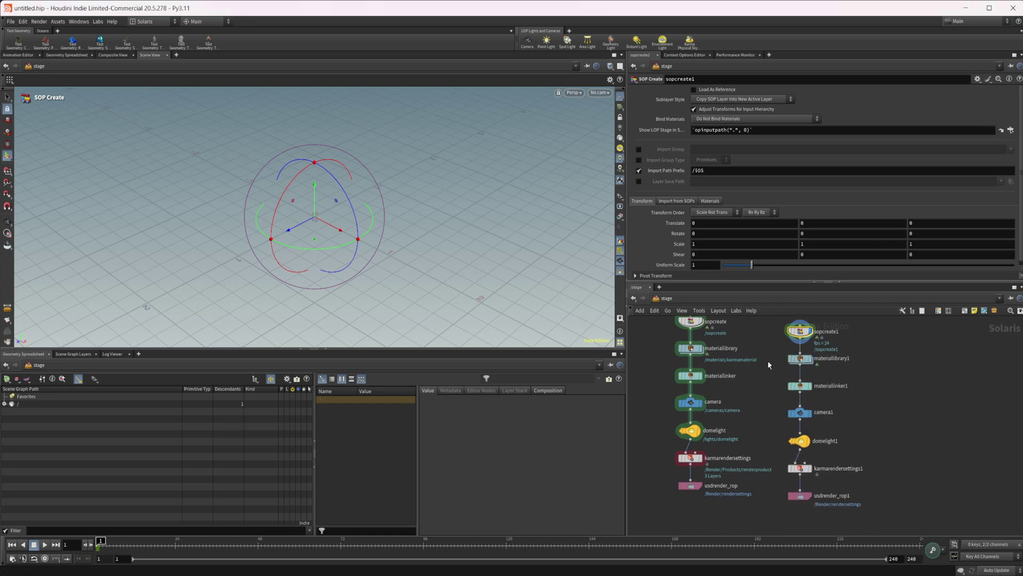
click(799, 468)
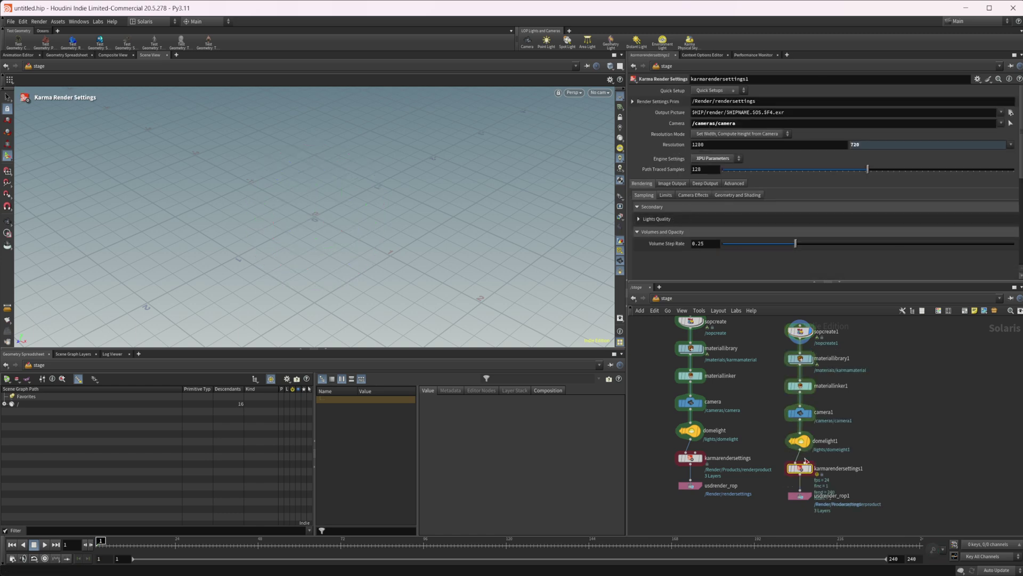
click(800, 496)
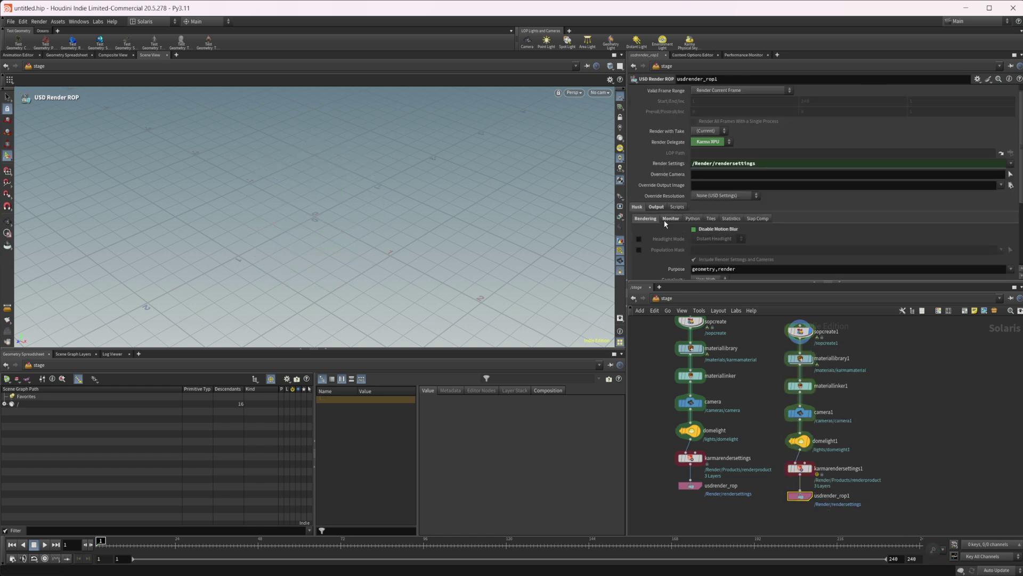
click(670, 220)
double_click(800, 359)
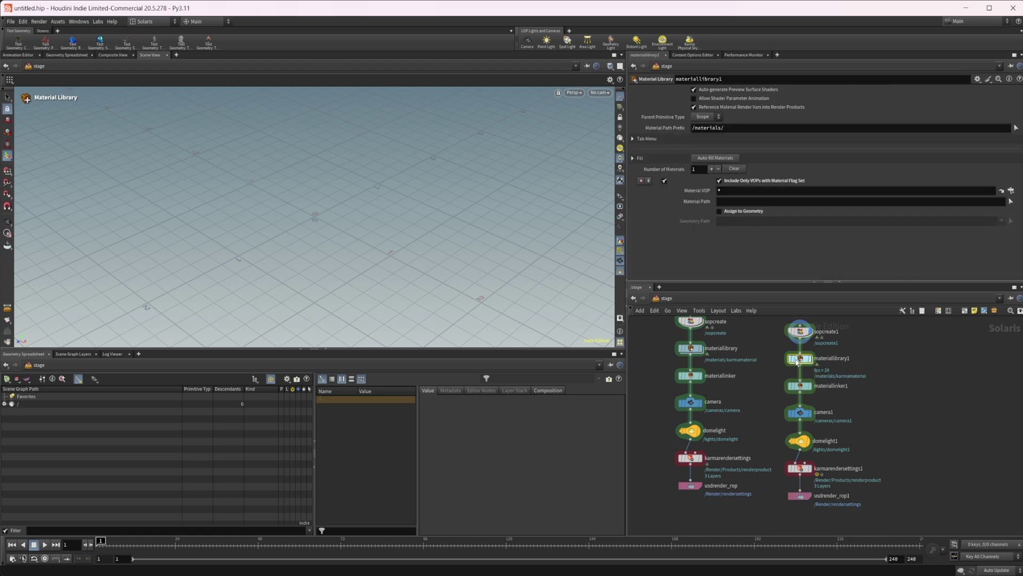
click(664, 298)
middle_drag(879, 420, 864, 435)
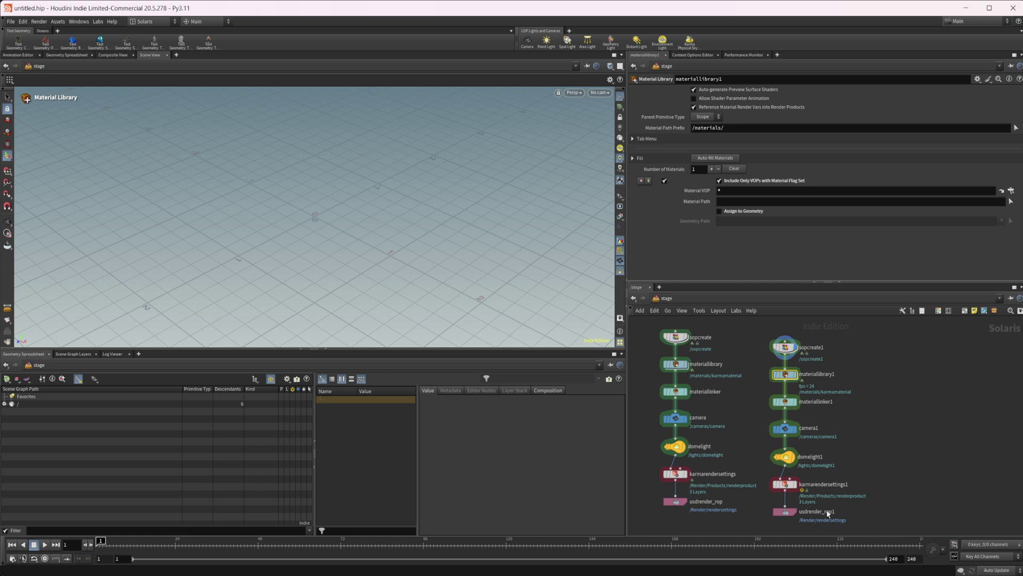
Step: Delete the nodes added by the decoration recipe, keeping only the new SOP Create node beside the original chain
middle_drag(834, 472, 803, 447)
drag(802, 446, 772, 345)
key(Delete)
middle_drag(766, 385, 796, 452)
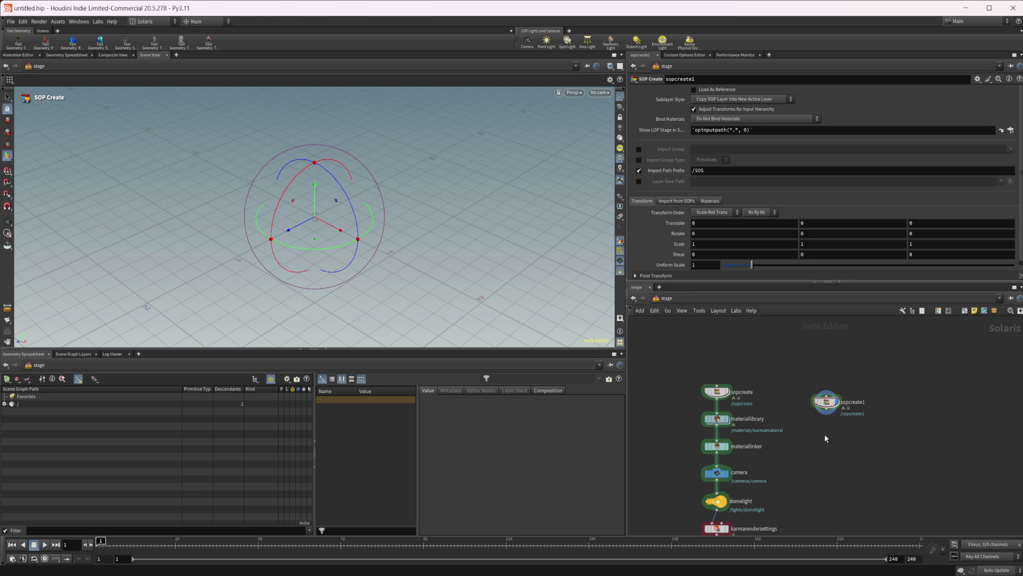
middle_drag(816, 437, 793, 424)
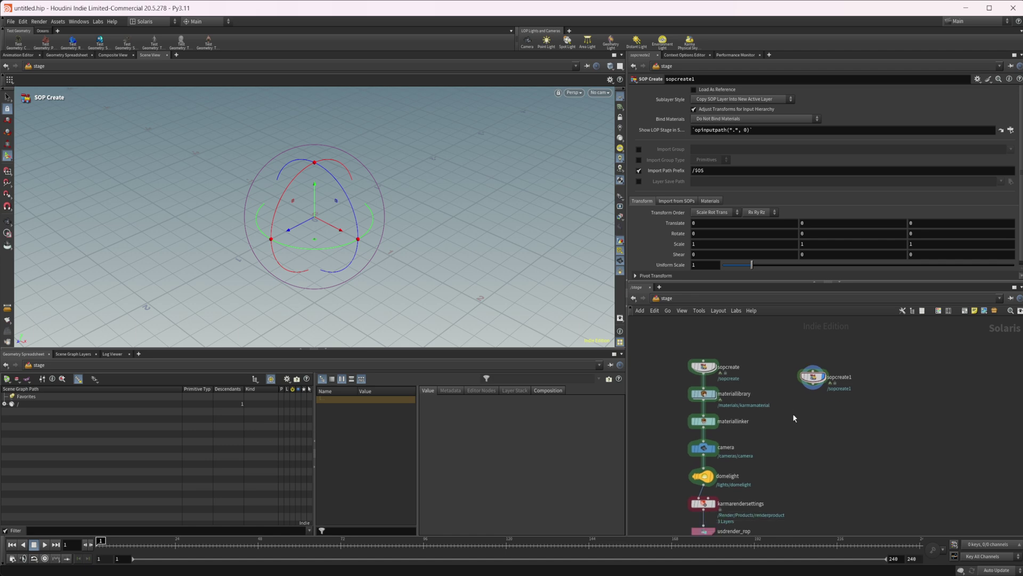
key(Tab)
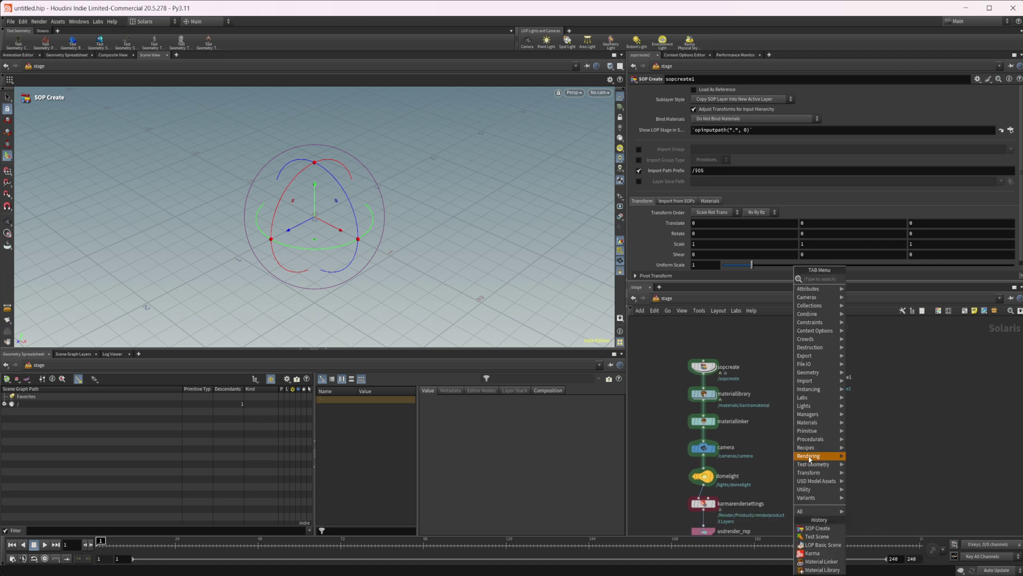
mouse_move(820, 432)
click(818, 528)
click(813, 377)
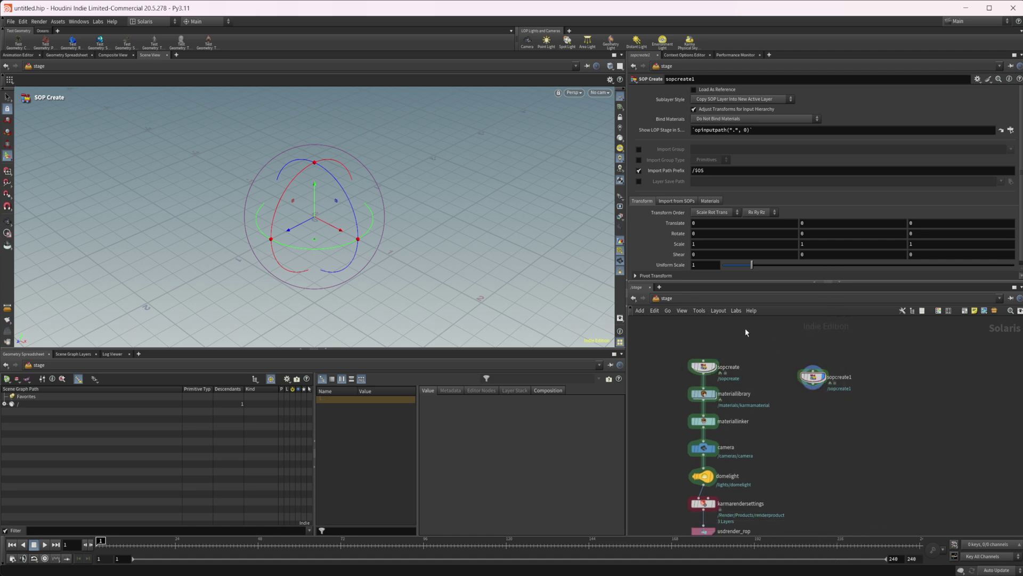
middle_drag(760, 473, 765, 447)
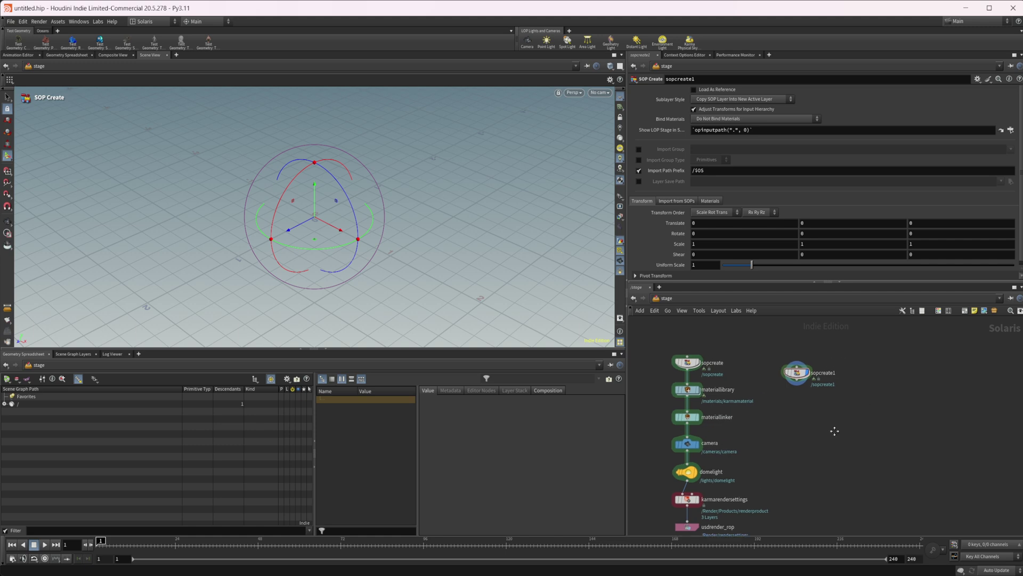
Step: Enter the geometry network of the new SOP Create node and add a Mountain node there
middle_drag(834, 429, 812, 451)
double_click(799, 375)
key(Tab)
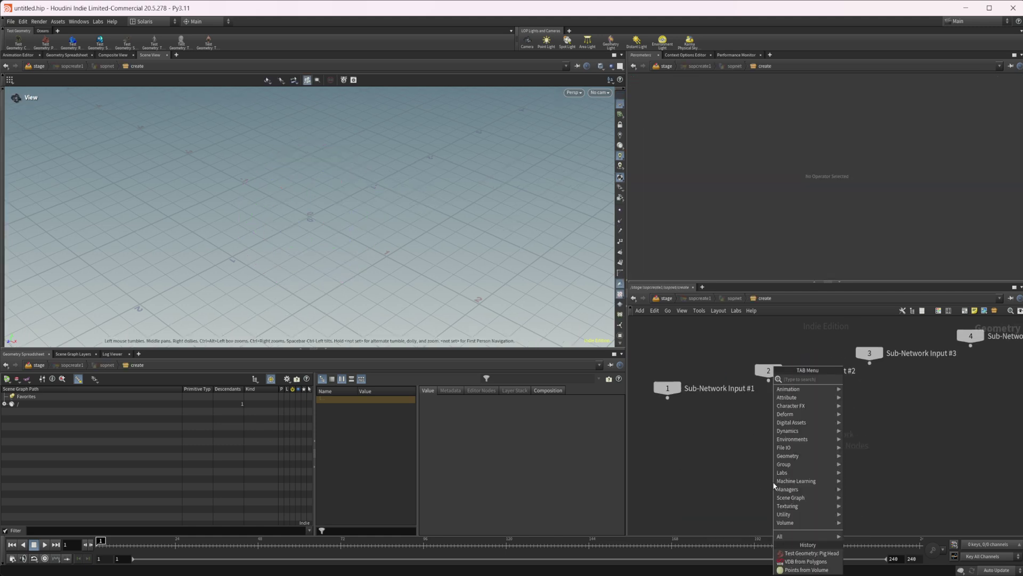
text(mou)
key(Return)
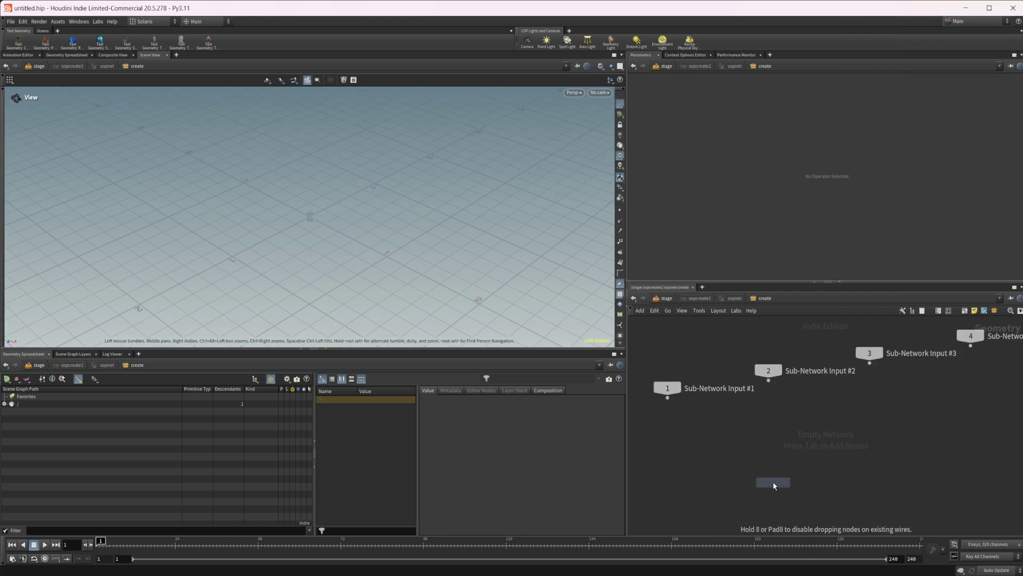
click(773, 481)
Step: Add a Sphere node above the Mountain node and wire it into the Mountain node's input
key(Tab)
click(901, 374)
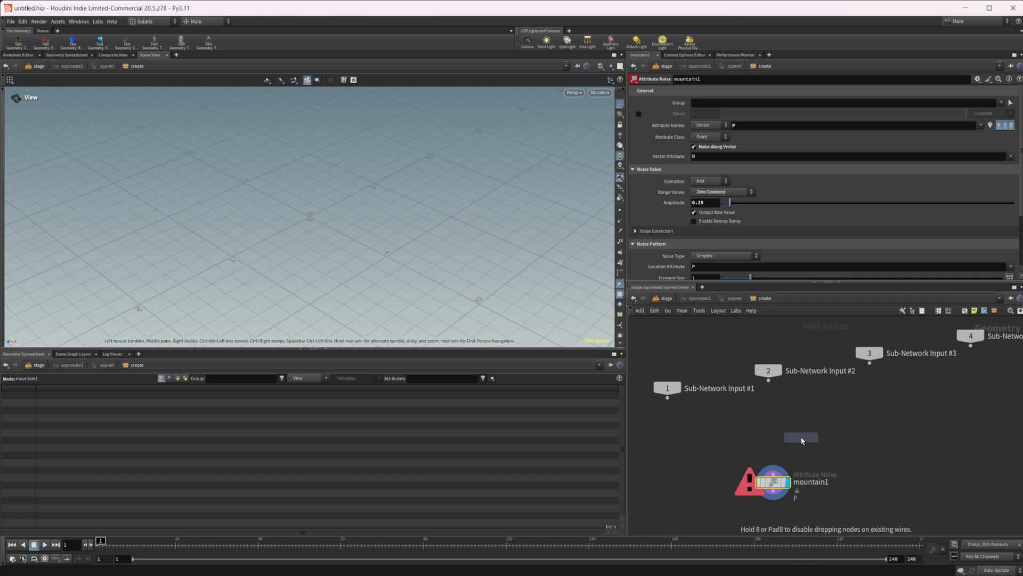
click(789, 433)
drag(777, 467, 779, 488)
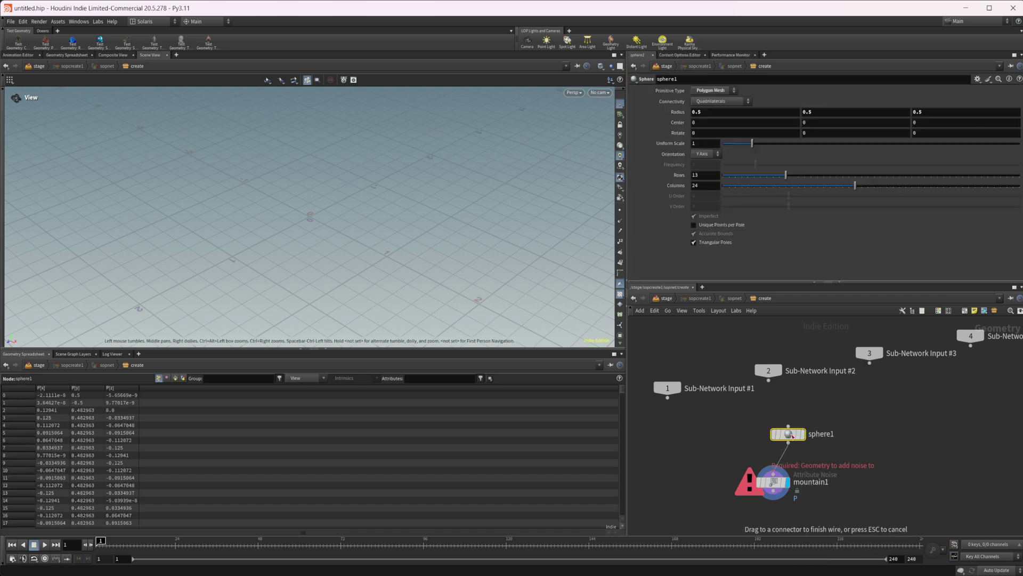
drag(791, 436, 789, 435)
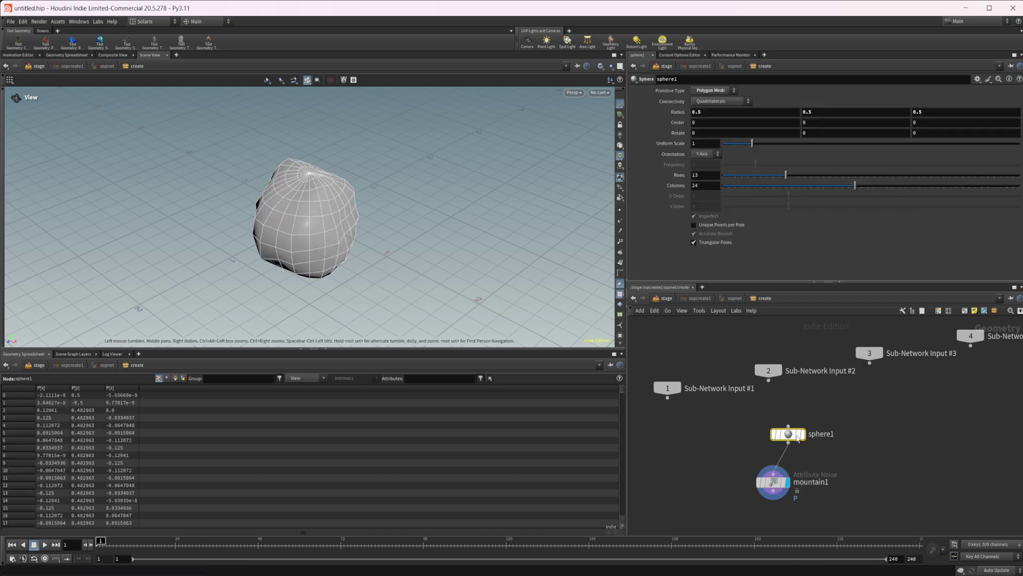
Step: Change the sphere's primitive type to Polygon with a frequency of 10
click(712, 91)
click(712, 109)
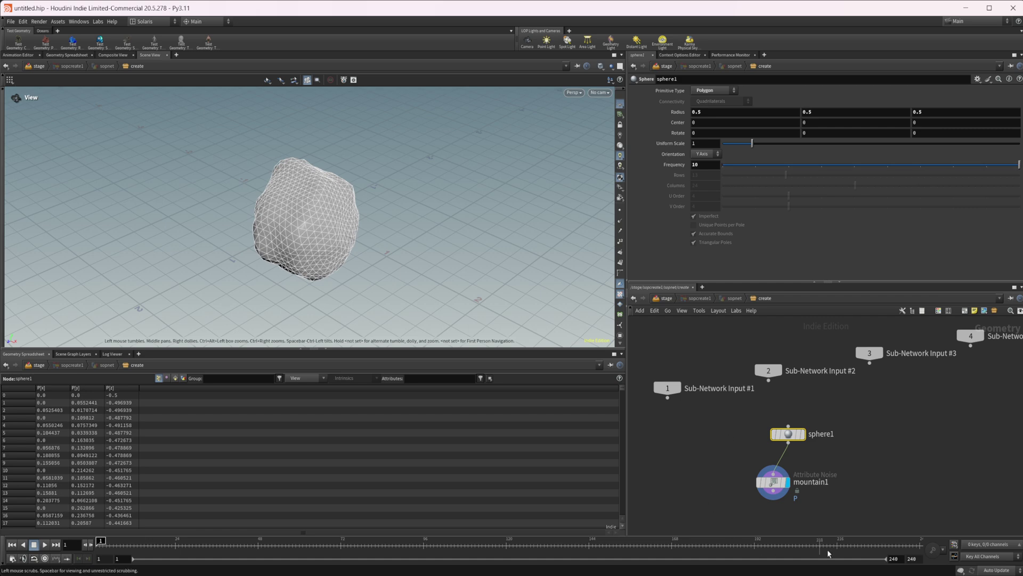
Step: Set the Mountain node's noise amplitude to about 2.14 and its element size to about 2.81
click(773, 482)
scroll(769, 238, down, 2)
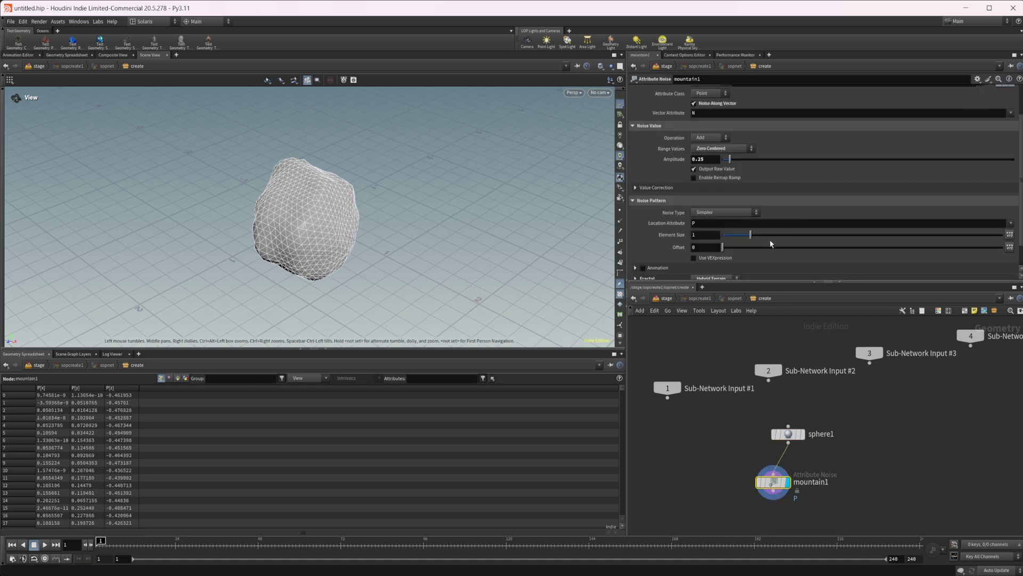
mouse_move(769, 238)
mouse_down()
mouse_move(825, 231)
mouse_move(761, 234)
mouse_up()
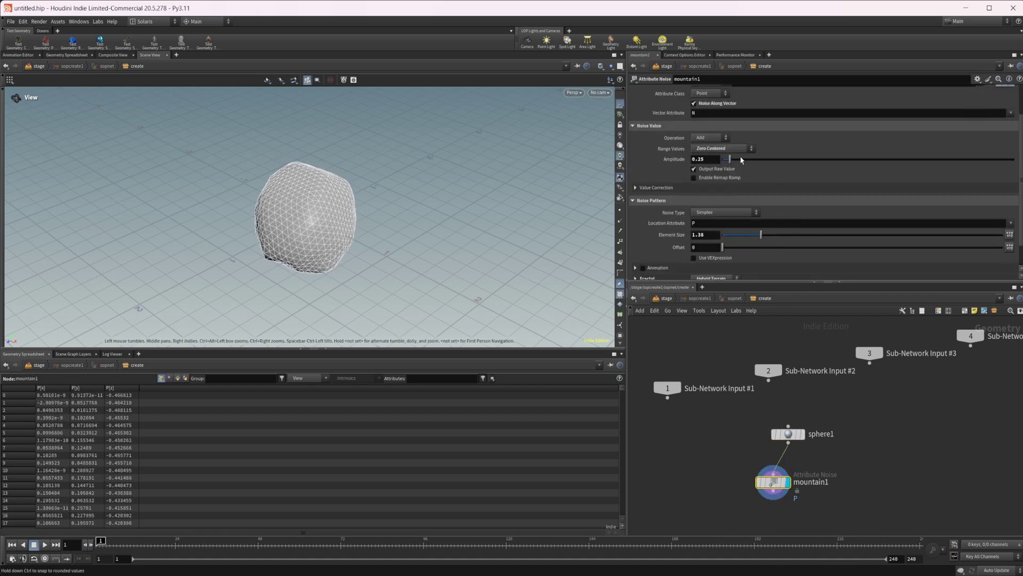
drag(741, 160, 785, 160)
drag(761, 234, 801, 235)
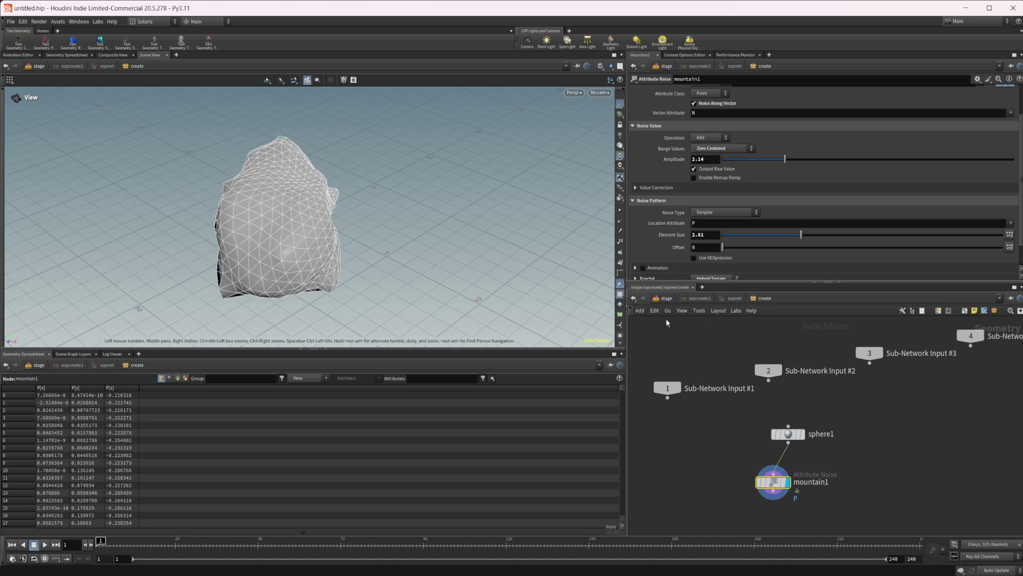
Step: Return to the stage network and apply the Basic Scene decoration recipe to the SOP Create node holding the noisy sphere
click(688, 298)
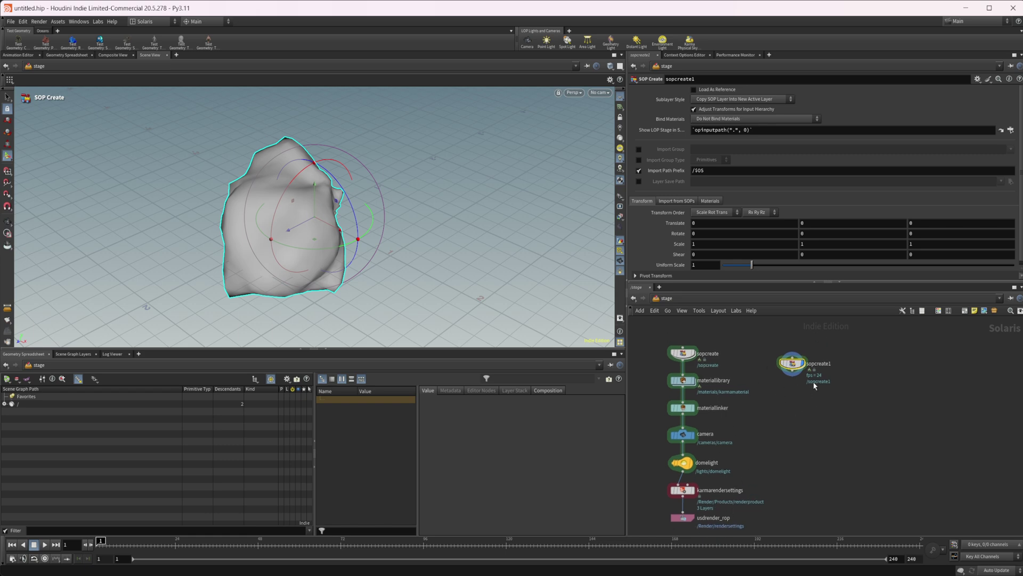
scroll(811, 381, up, 2)
scroll(815, 367, up, 1)
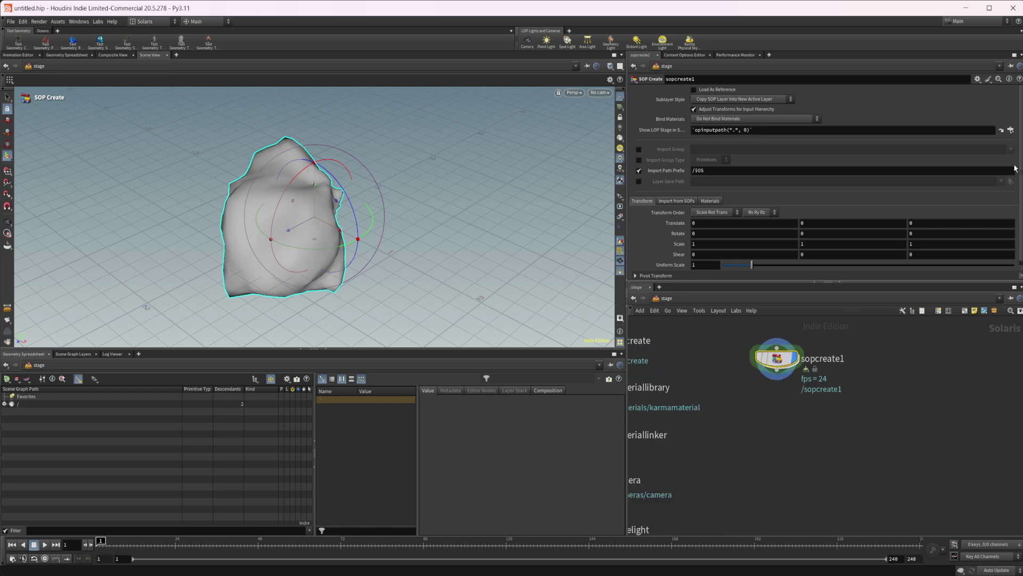
click(989, 79)
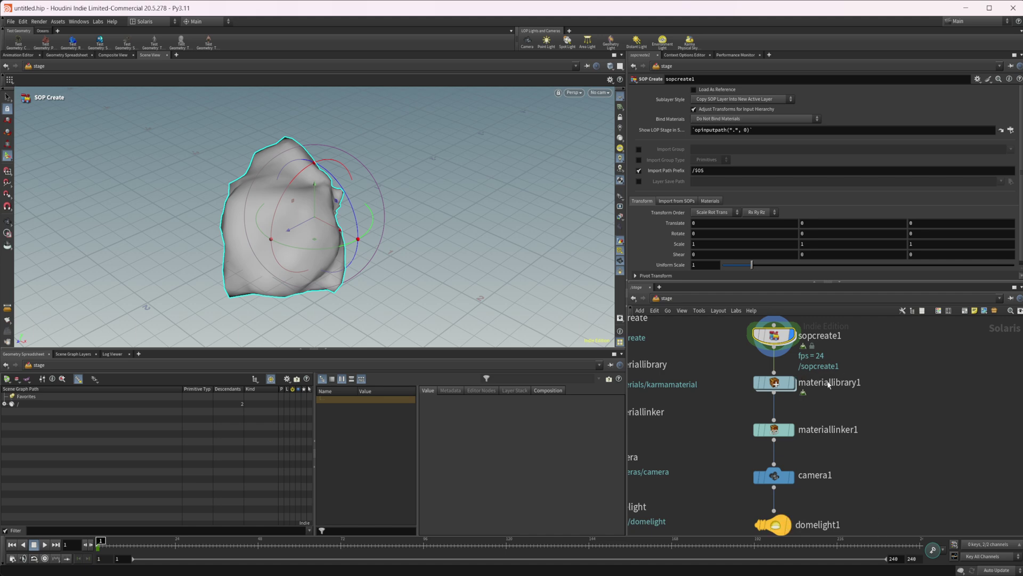
Step: Look over the node chain added by the recipe and display the stage at its Karma render settings node
scroll(881, 382, down, 3)
scroll(824, 372, up, 3)
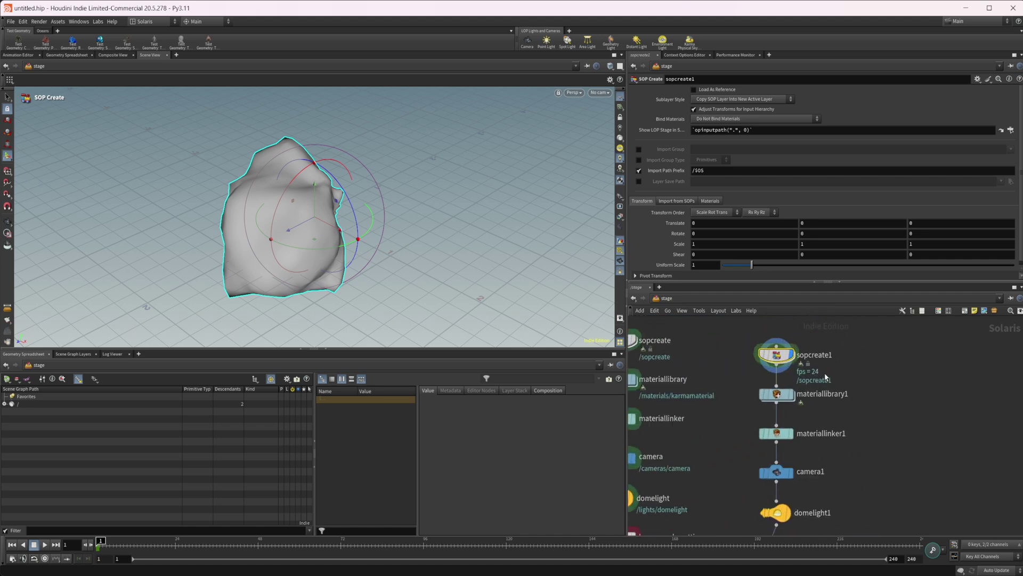
scroll(824, 421, down, 3)
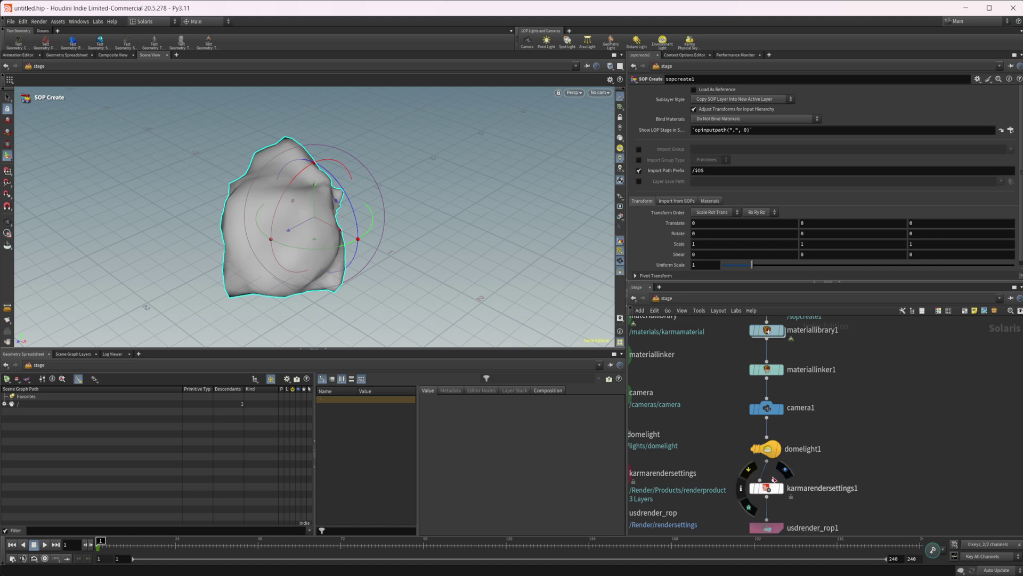
click(786, 490)
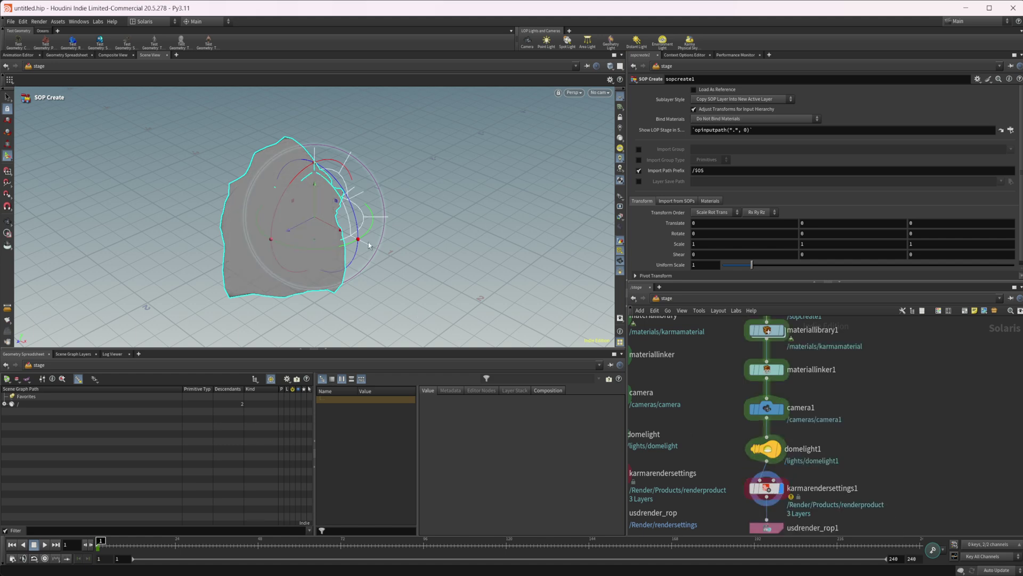
scroll(726, 400, down, 3)
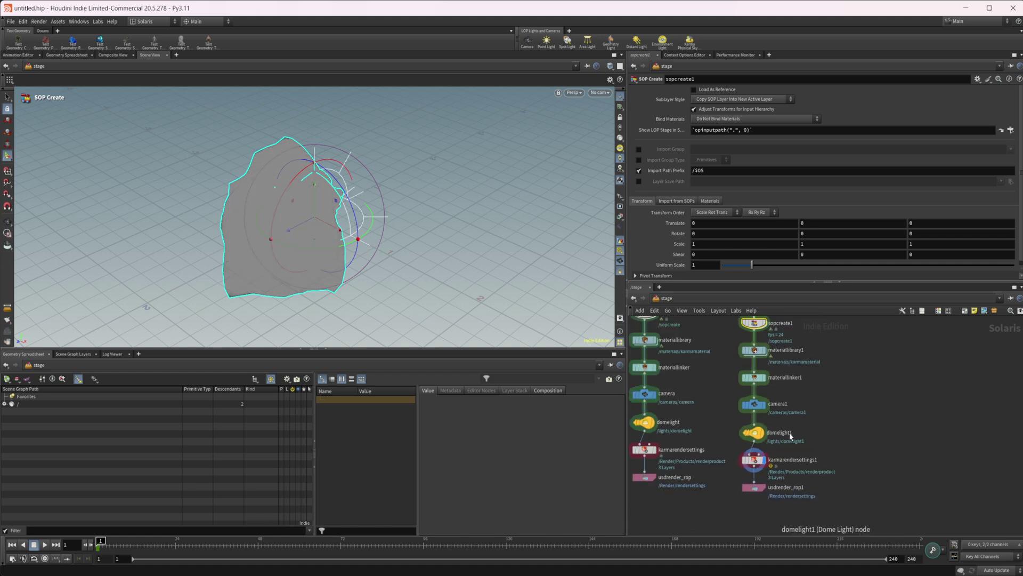
Step: Delete the entire second chain, from its SOP Create node down to its USD render ROP
scroll(800, 437, down, 2)
drag(835, 503, 798, 384)
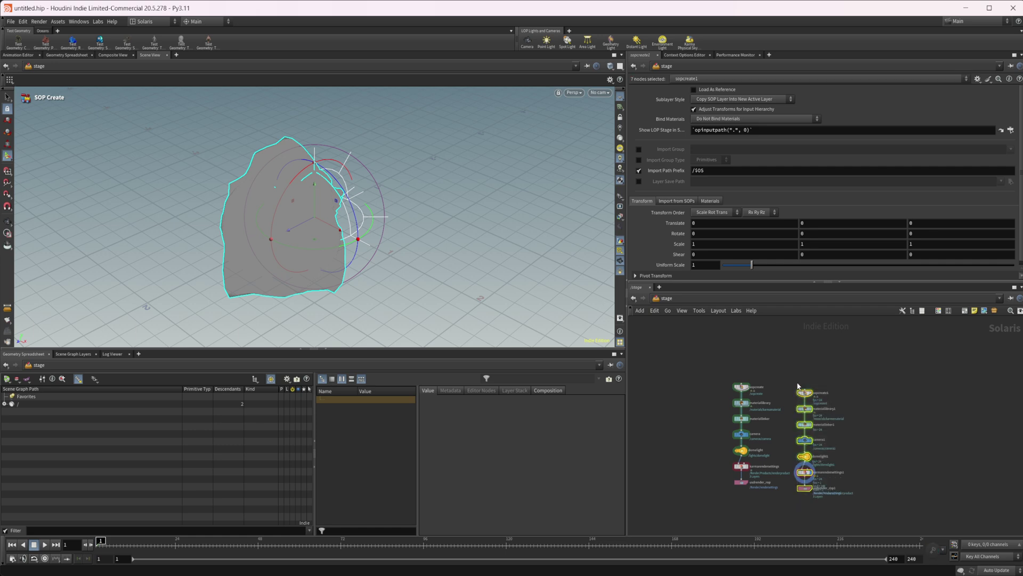
key(Delete)
Step: Select all seven nodes of the remaining chain, start saving them as a decoration recipe and make sopcreate the central node
scroll(782, 385, up, 4)
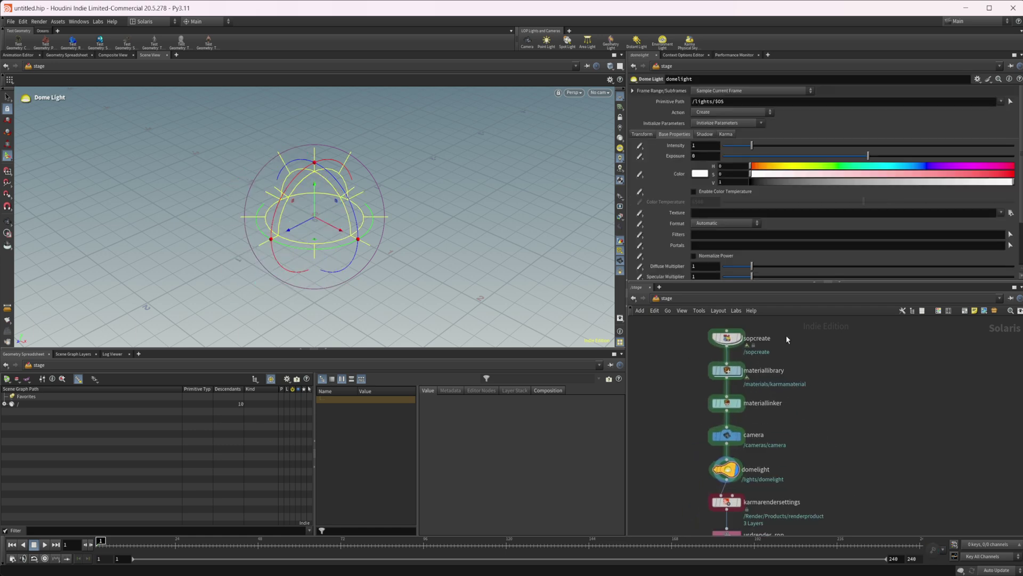
drag(708, 334, 807, 530)
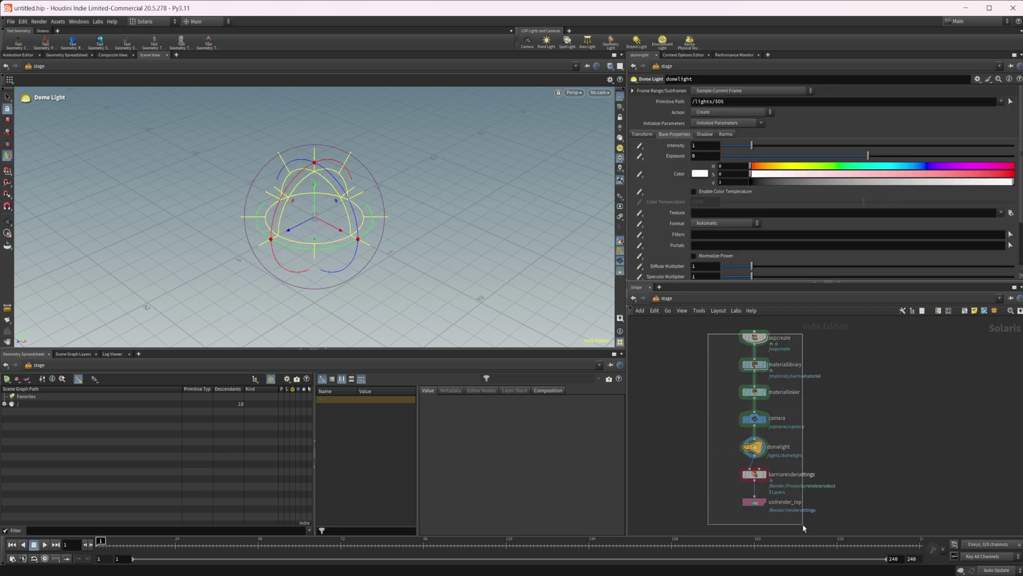
right_click(756, 339)
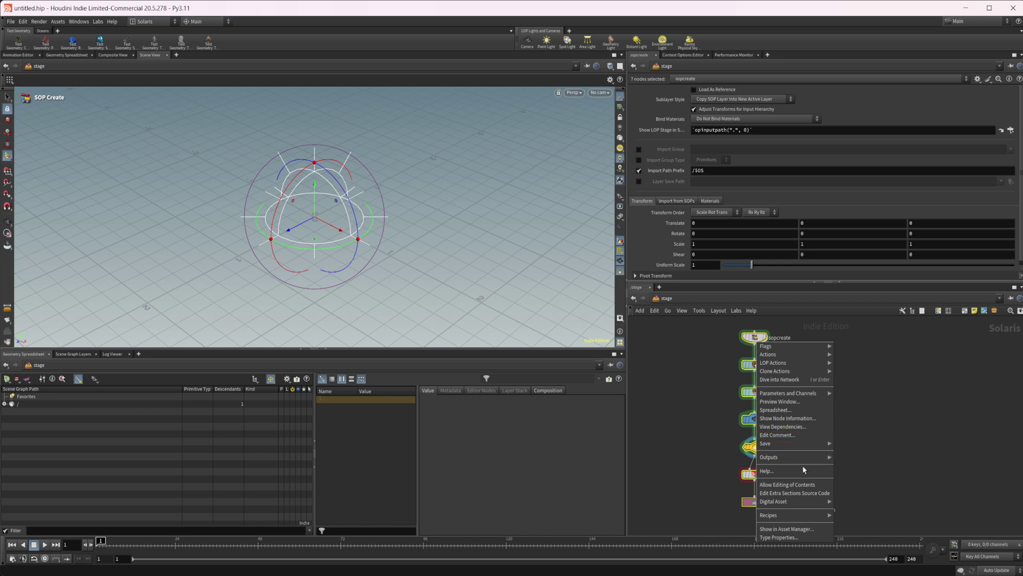
mouse_move(789, 514)
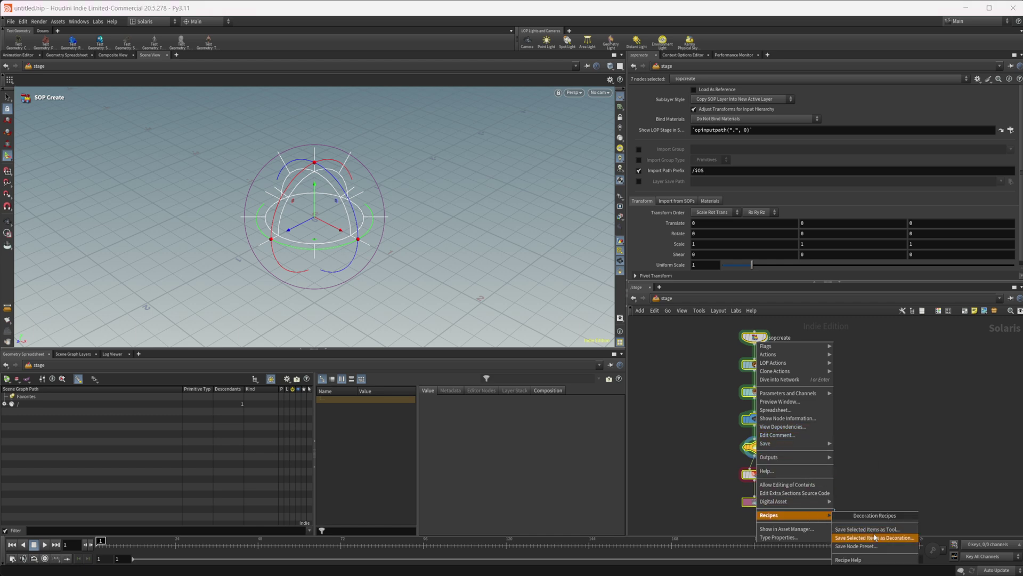
click(682, 382)
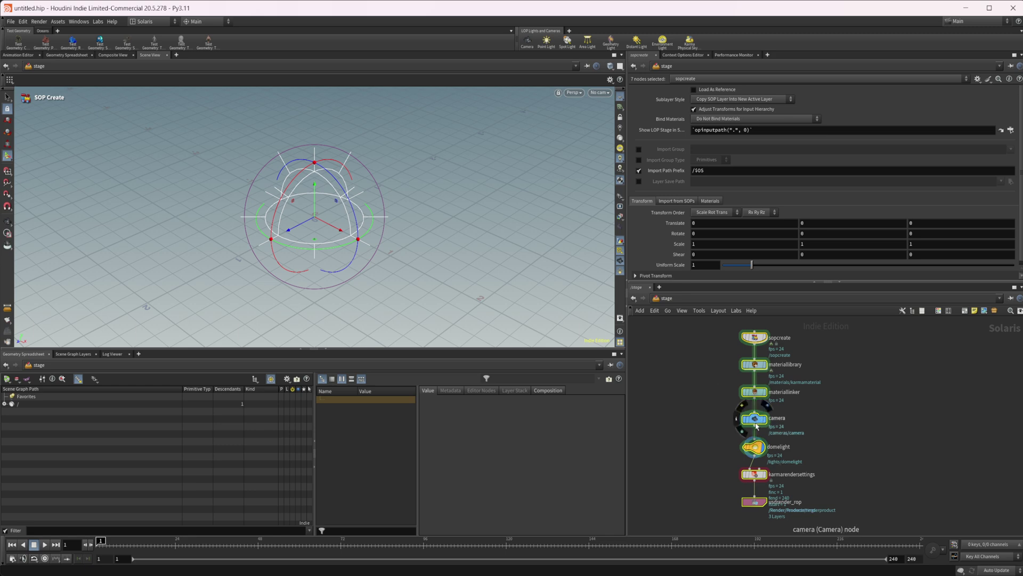
right_click(754, 366)
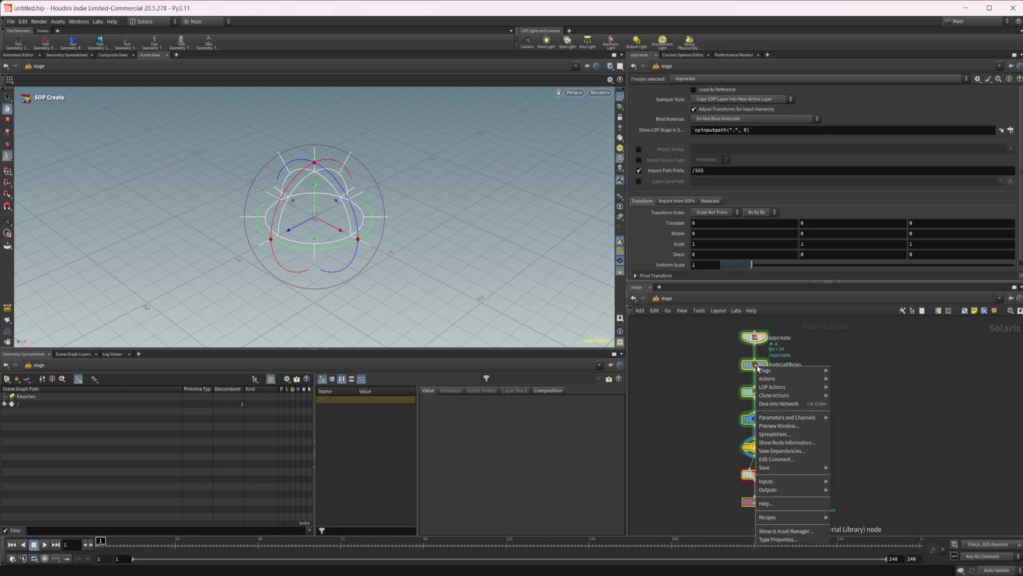
mouse_move(800, 513)
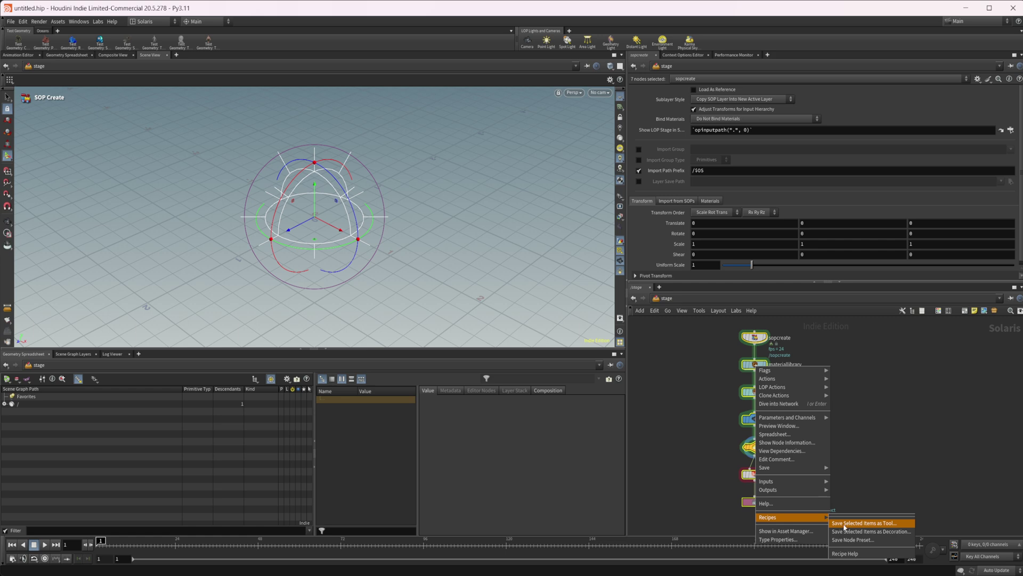
click(836, 516)
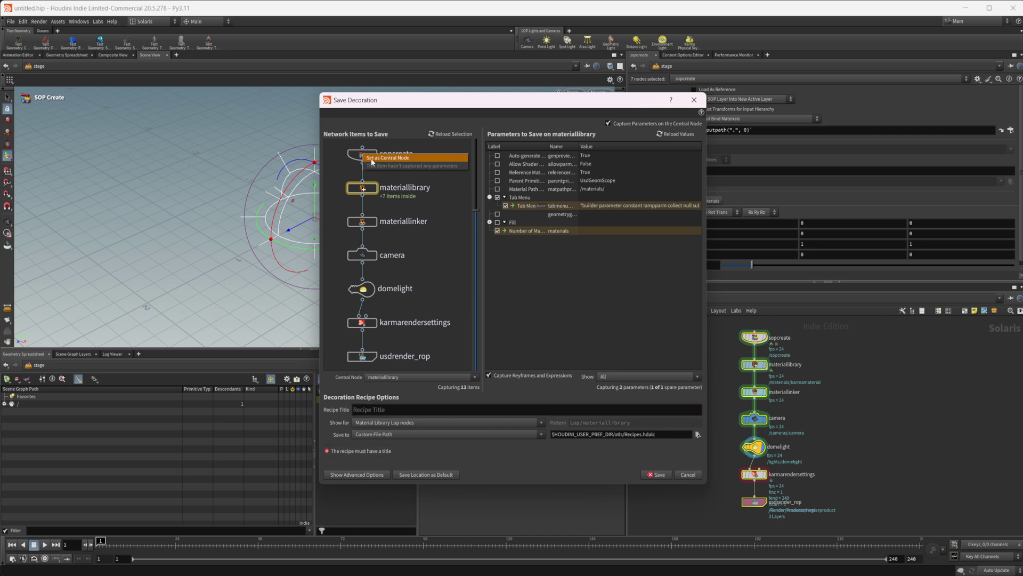
click(371, 161)
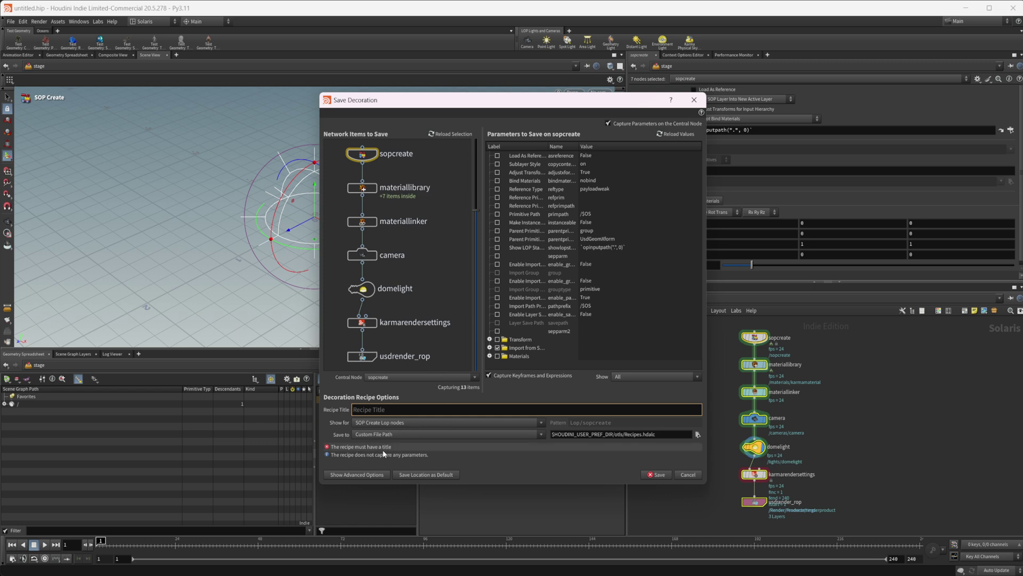
Step: Title the decoration recipe Test Basic Scene and save it to User Preferences
text(T)
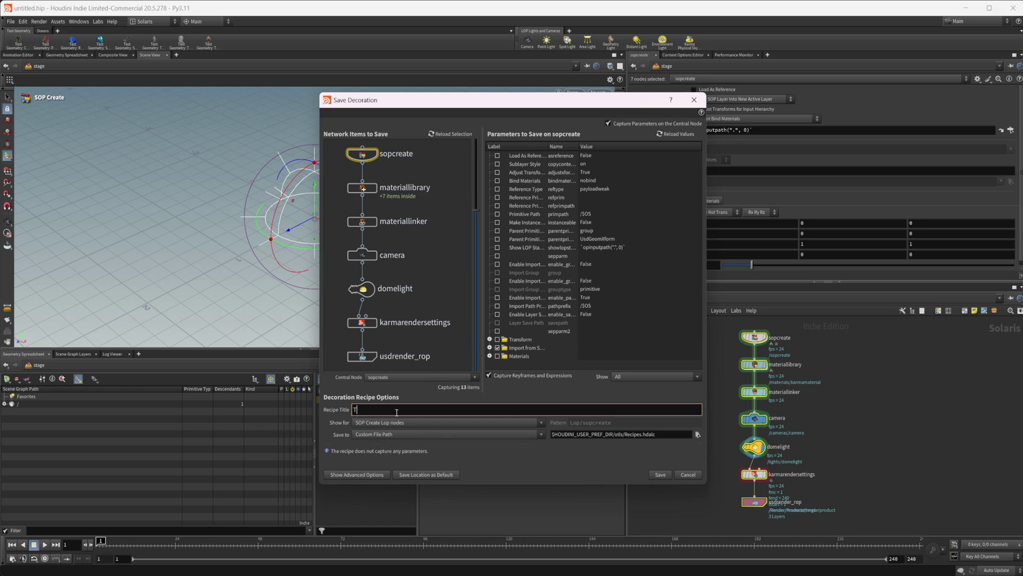
text(est Basic Scene)
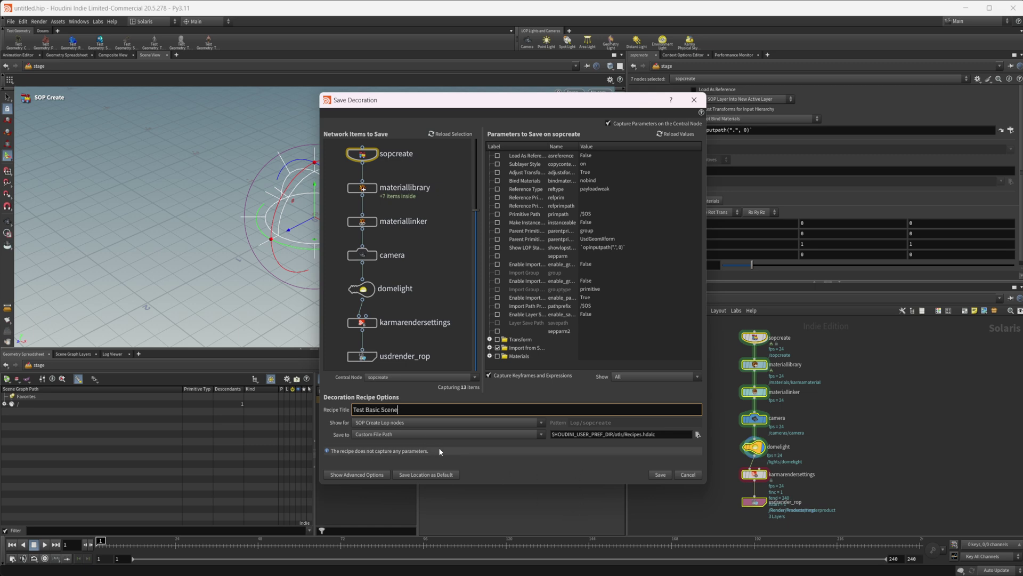
click(424, 435)
click(421, 451)
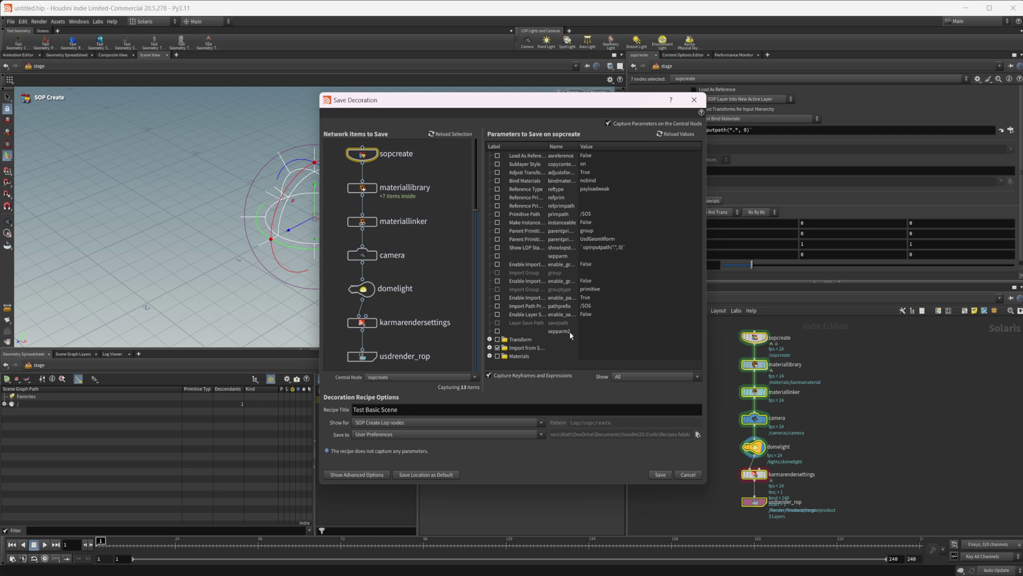
Step: Add a new SOP Create node beside the original chain and apply a scene decoration recipe to it
key(Tab)
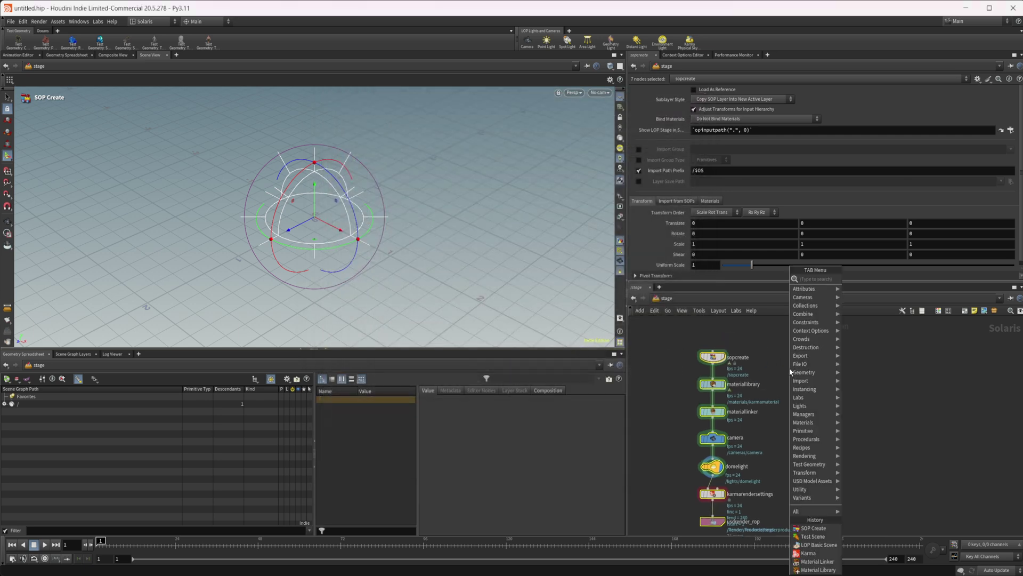
mouse_move(816, 279)
click(879, 279)
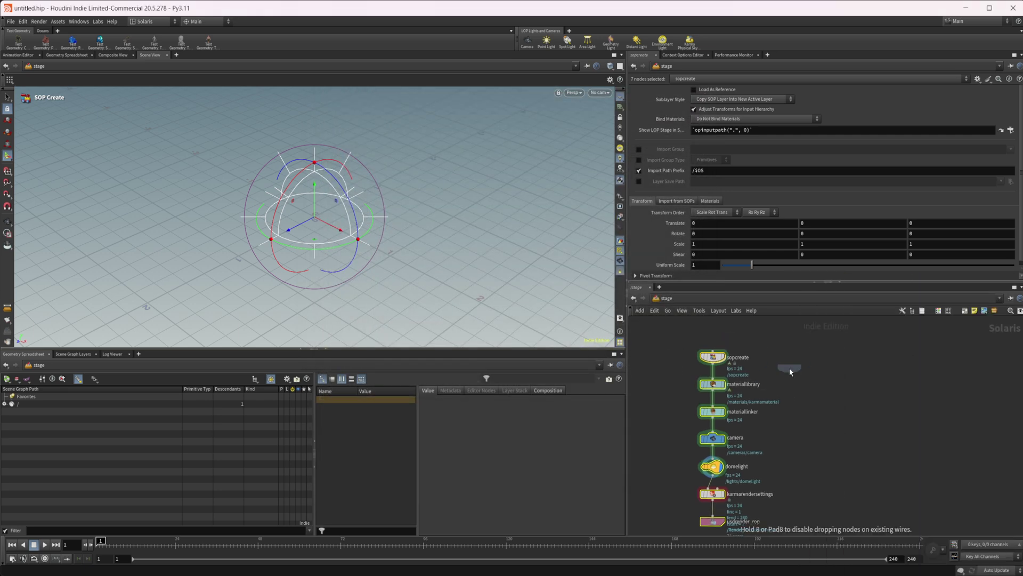
click(790, 370)
click(667, 299)
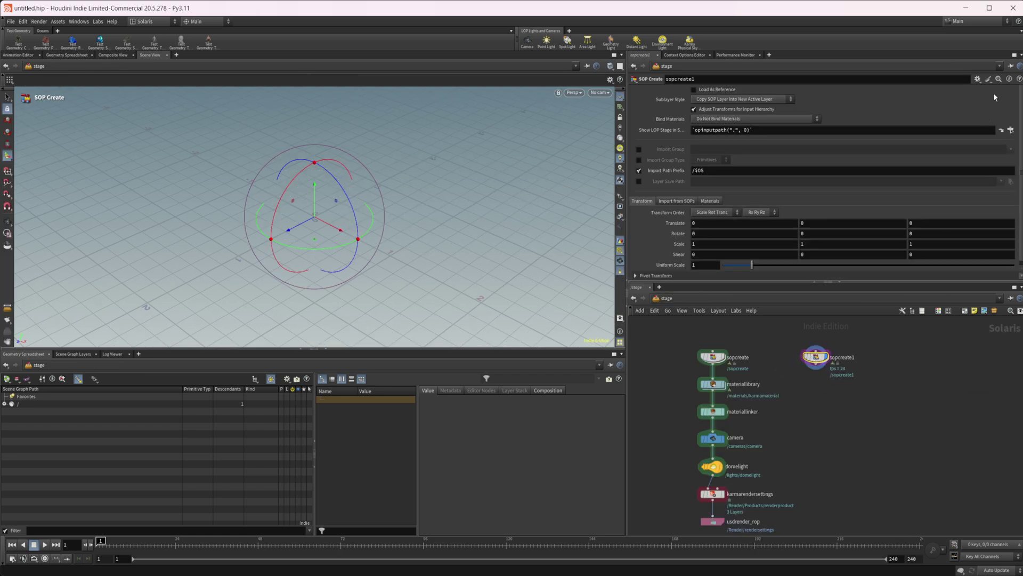
click(988, 79)
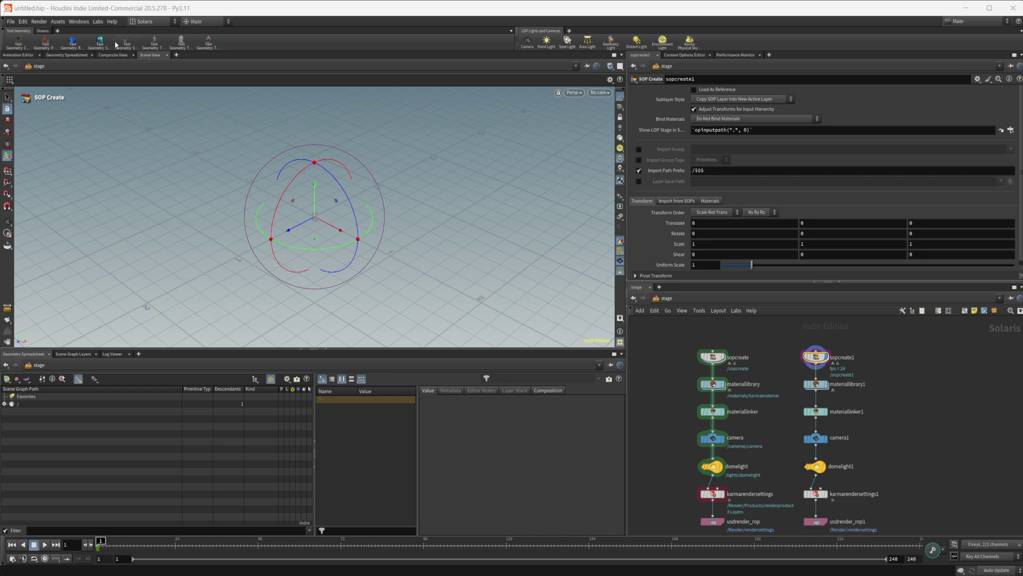
Step: In the Recipe Manager, extend the Test Basic Scene decoration's pattern to cover both Lop/sopcreate and Lop/materiallibrary
click(97, 21)
mouse_move(78, 22)
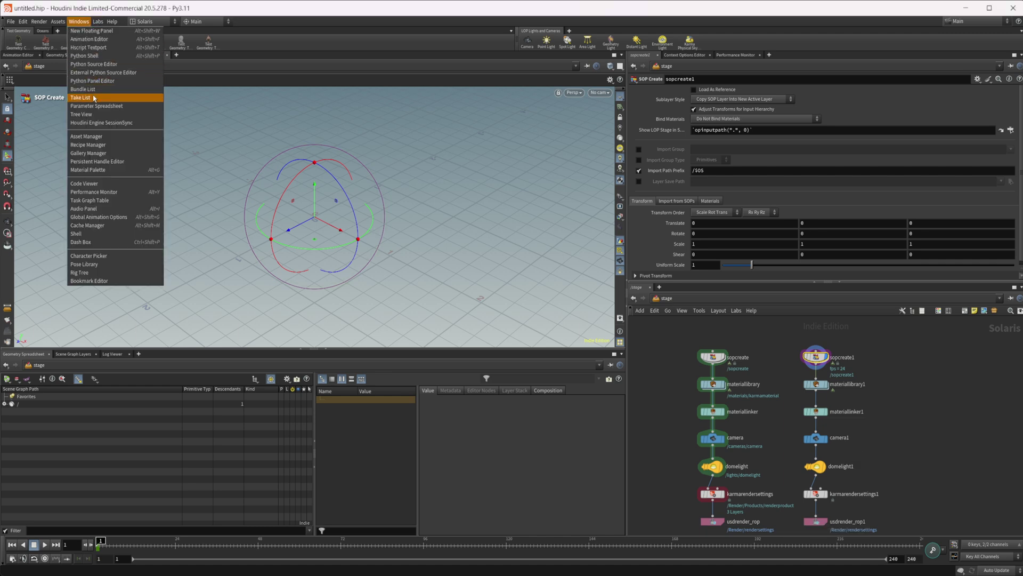
click(94, 146)
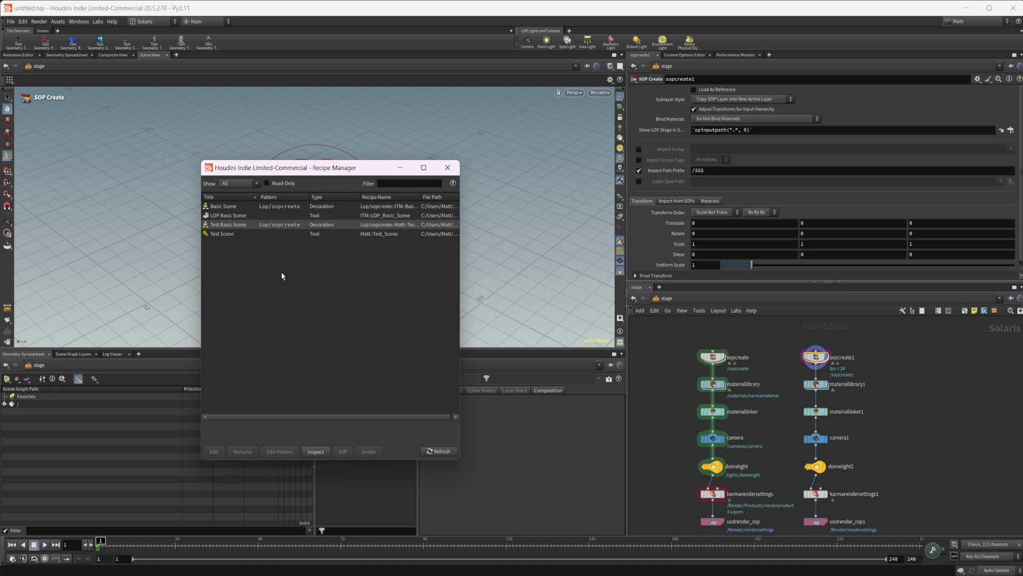
click(282, 225)
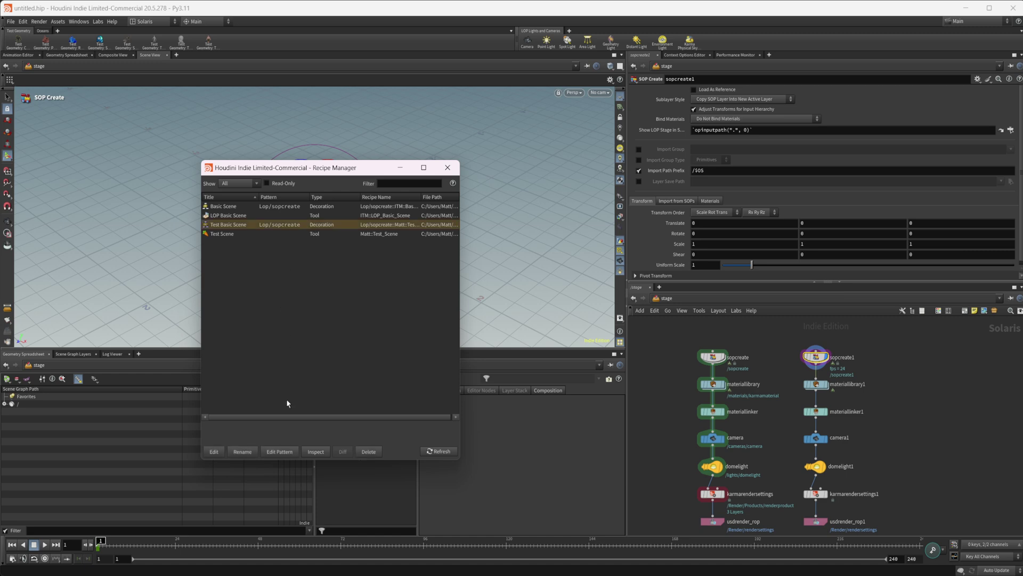
click(280, 451)
key(End)
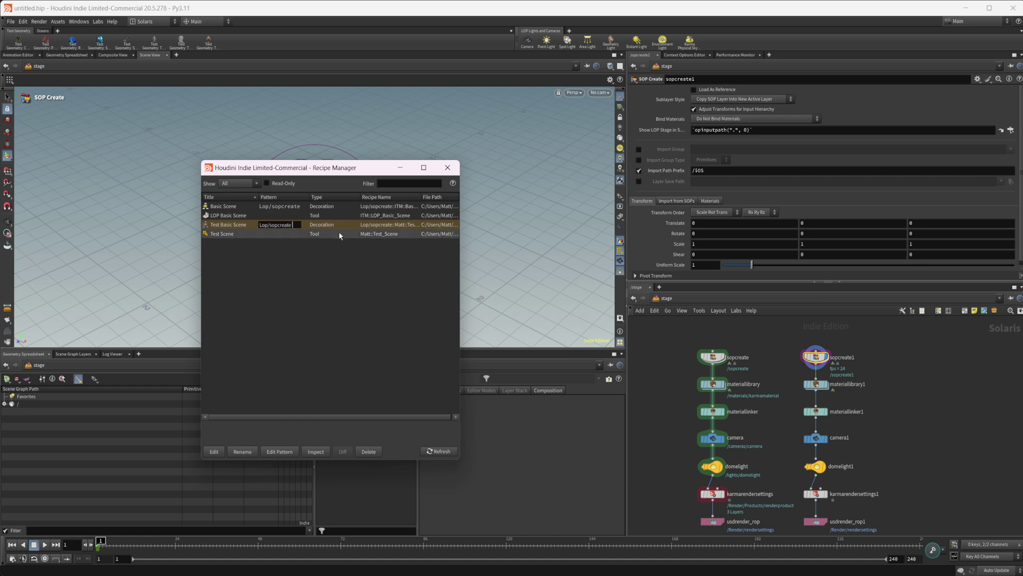
text(Lop/materiallibrary)
click(240, 328)
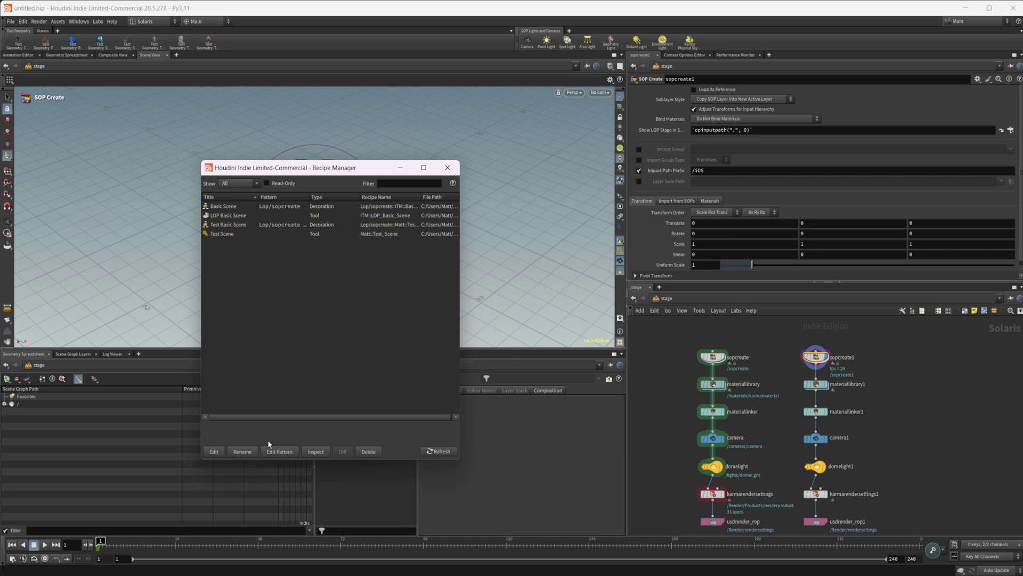
Step: Add a Material Library node in the empty space beside the two existing node chains
middle_drag(901, 426, 869, 419)
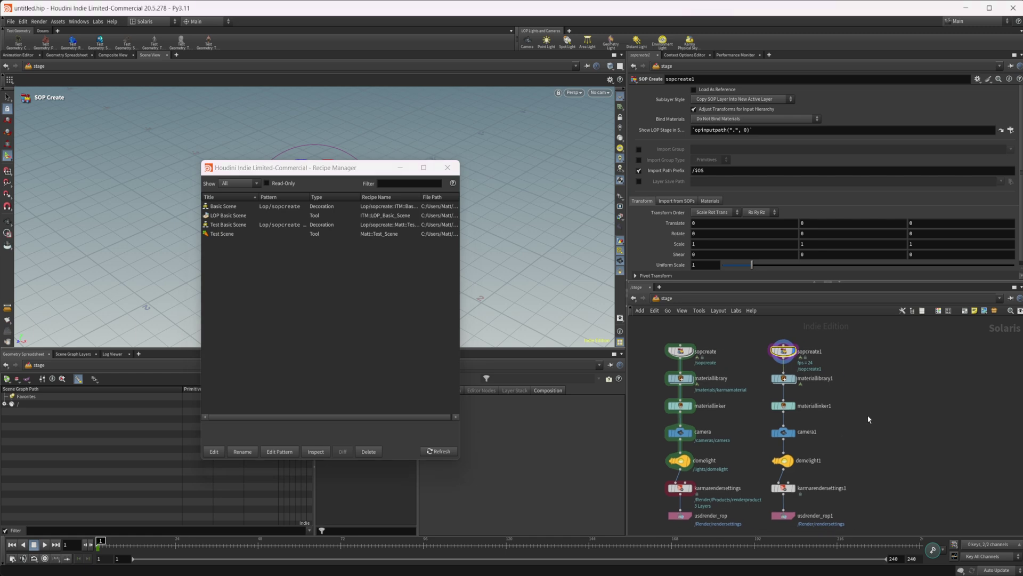
key(Tab)
text(m)
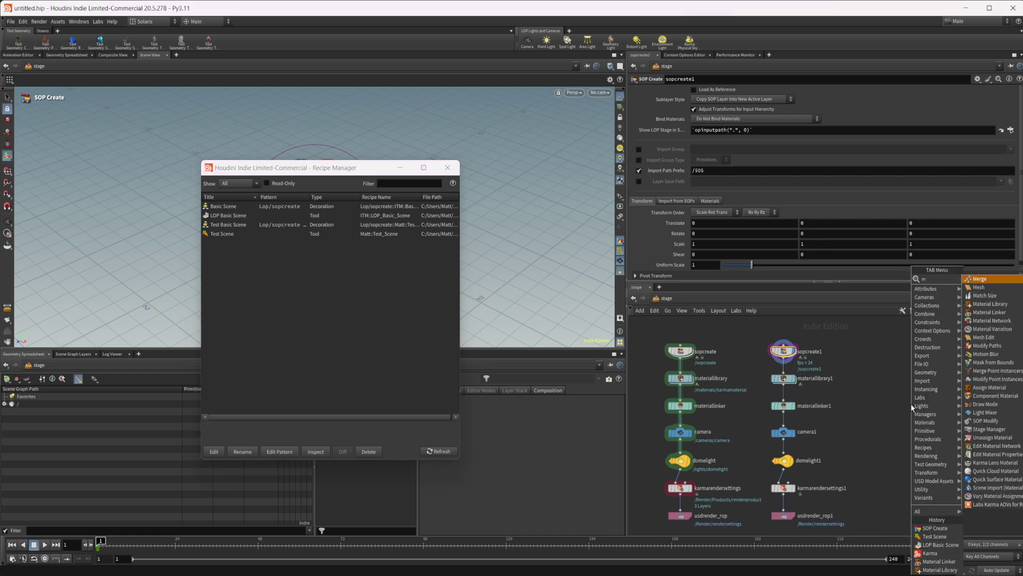
text(at)
key(Down)
key(Return)
click(910, 404)
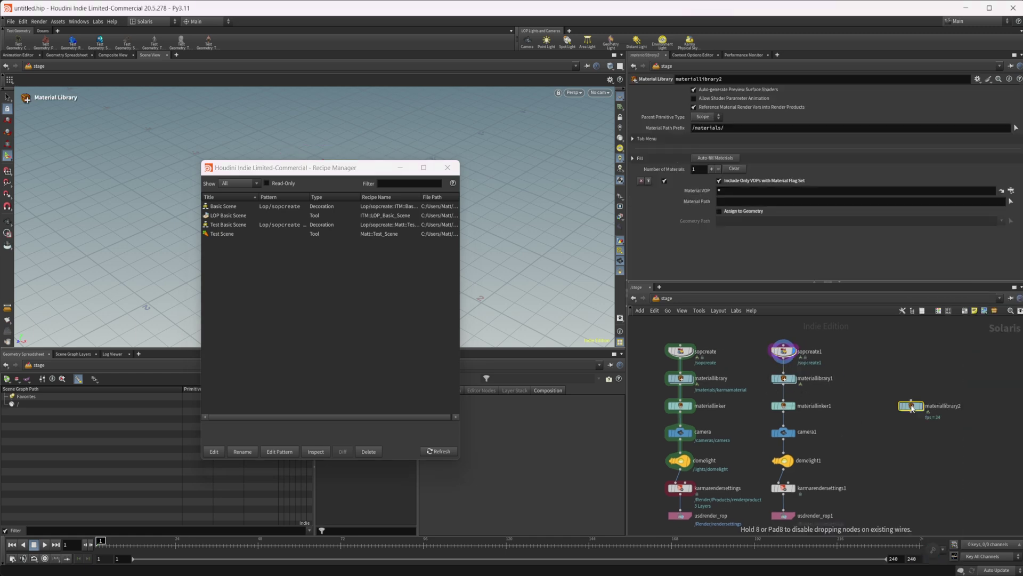
Step: Apply the Test Basic Scene decoration recipe to the new Material Library node
click(990, 79)
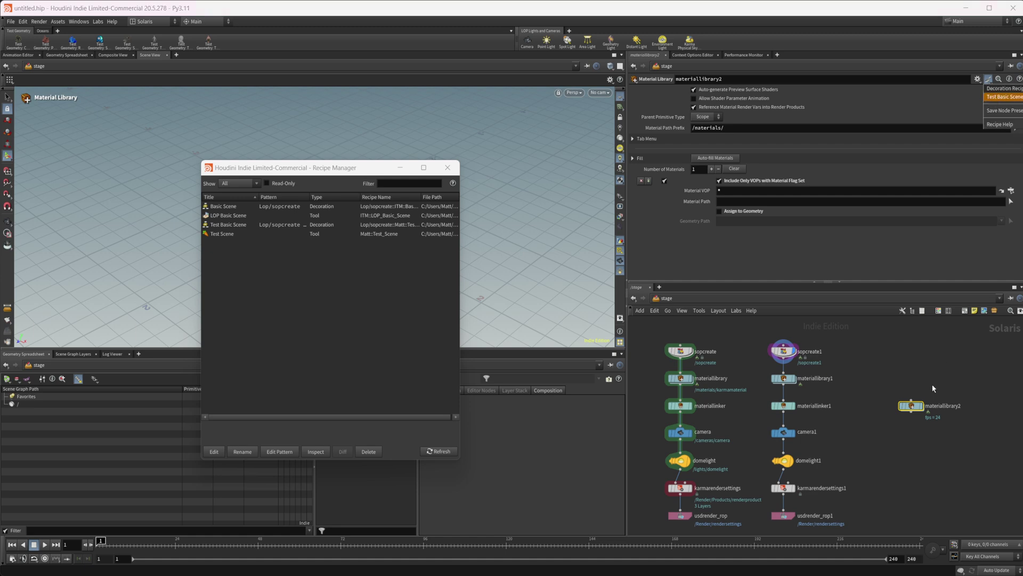
key(Return)
middle_drag(876, 437, 849, 443)
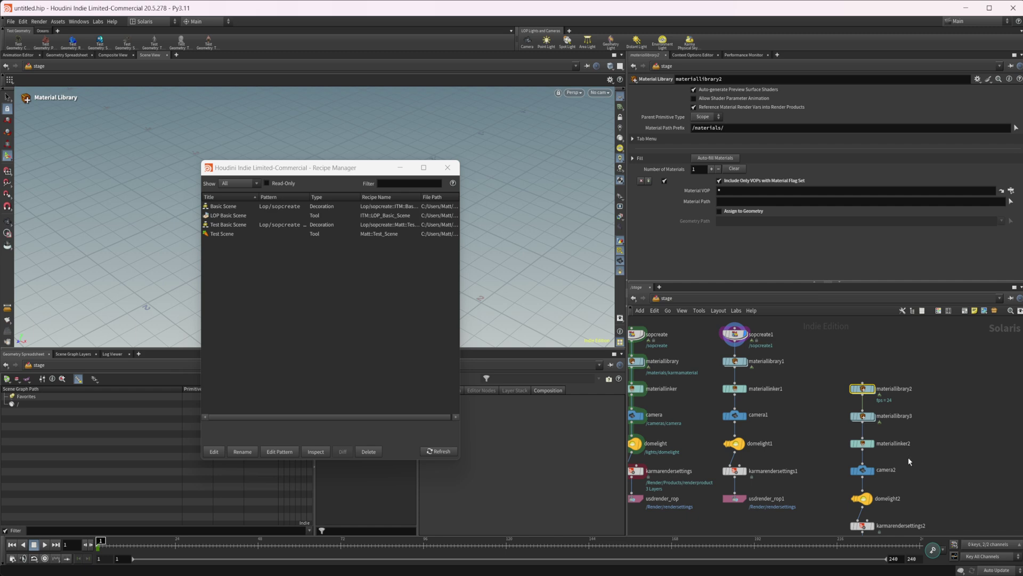
Step: Examine the node chain generated from the Material Library node and compare it with the other two chains
middle_drag(931, 461, 918, 431)
scroll(918, 431, down, 2)
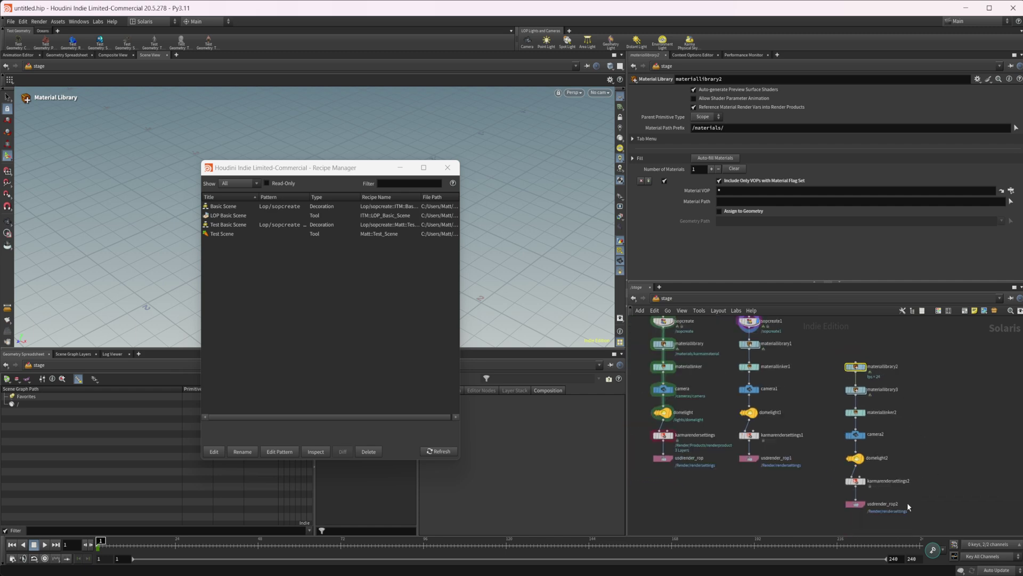
mouse_move(910, 383)
middle_down()
mouse_move(897, 418)
mouse_move(899, 387)
middle_up()
scroll(859, 408, down, 3)
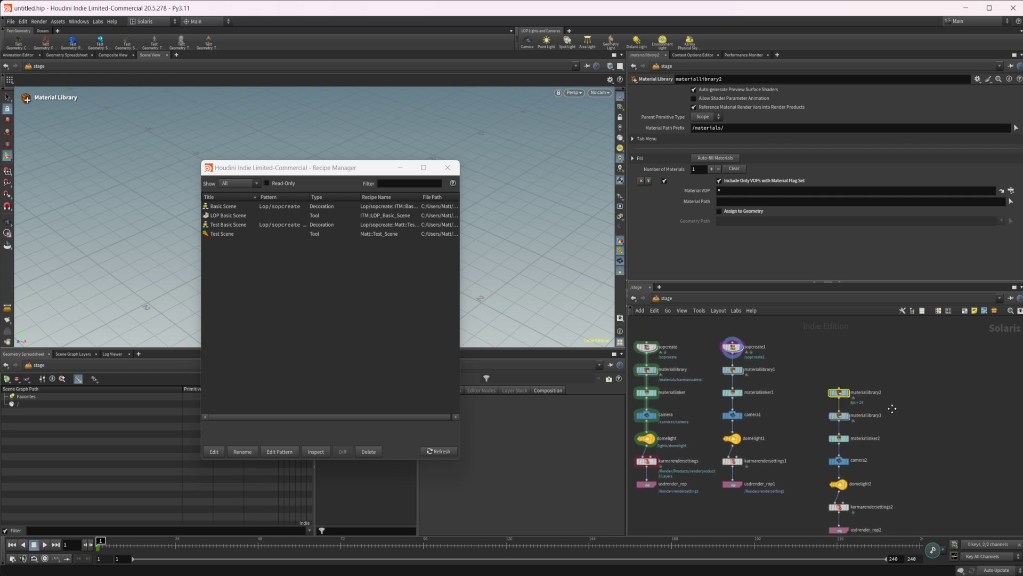
scroll(859, 408, up, 2)
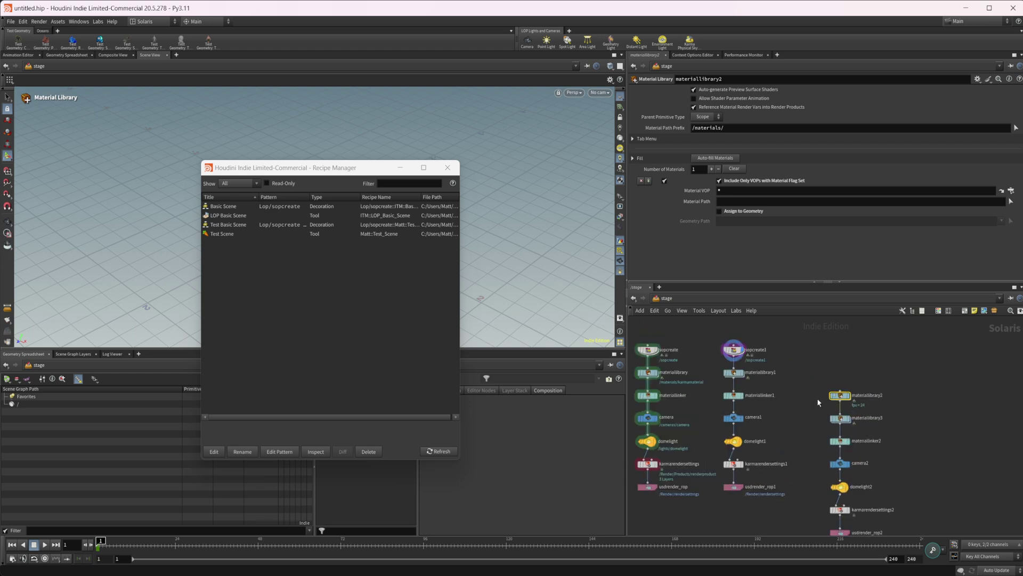
scroll(740, 455, down, 2)
scroll(785, 443, up, 2)
scroll(751, 465, down, 1)
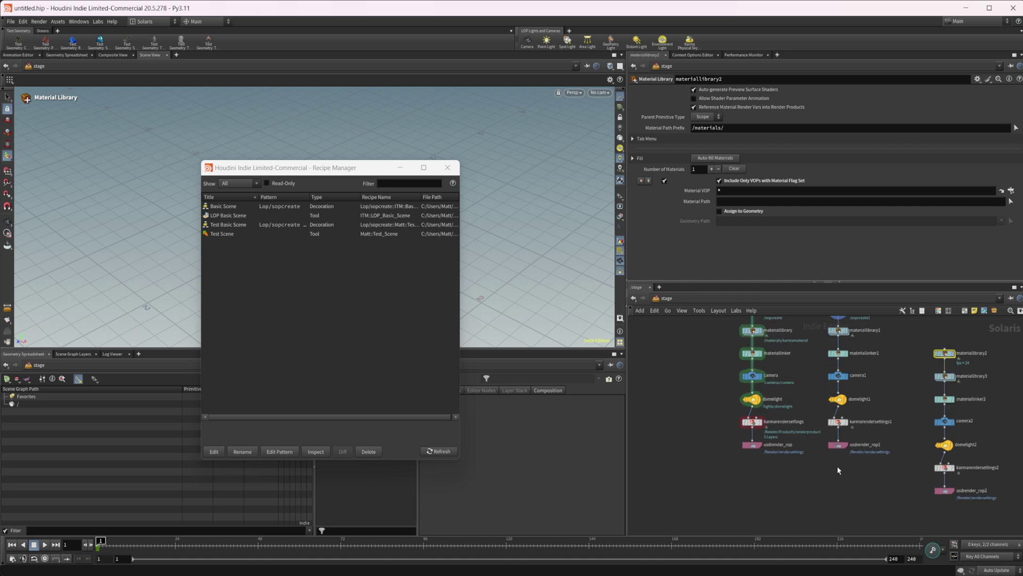
Step: Delete the second and third node chains, keeping only the original chain
middle_drag(838, 471, 813, 504)
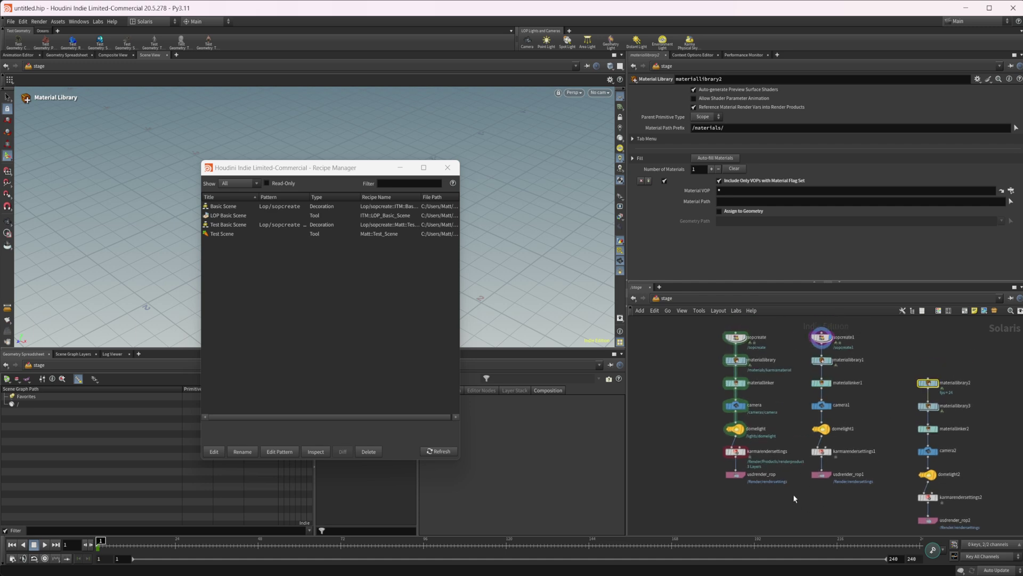
drag(791, 331, 958, 525)
key(Delete)
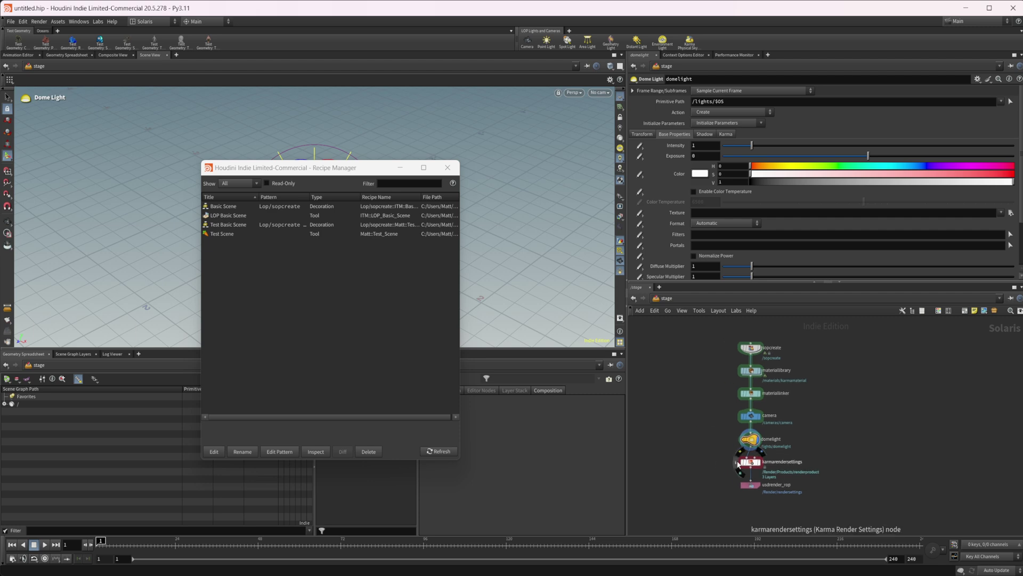
Step: Select all seven nodes of the original chain and start saving them as a decoration recipe with domelight as the central node
drag(703, 333, 770, 493)
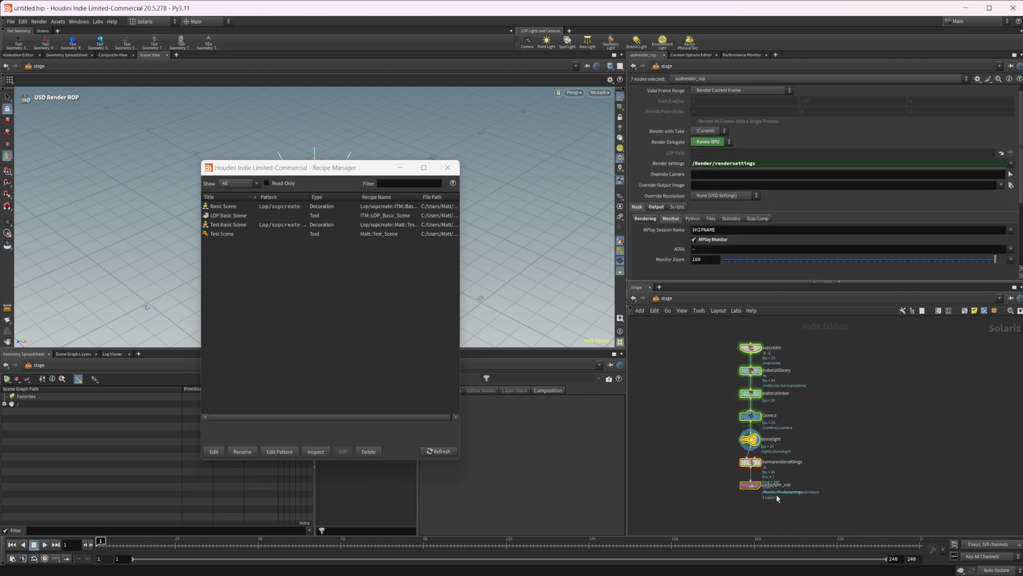
right_click(753, 445)
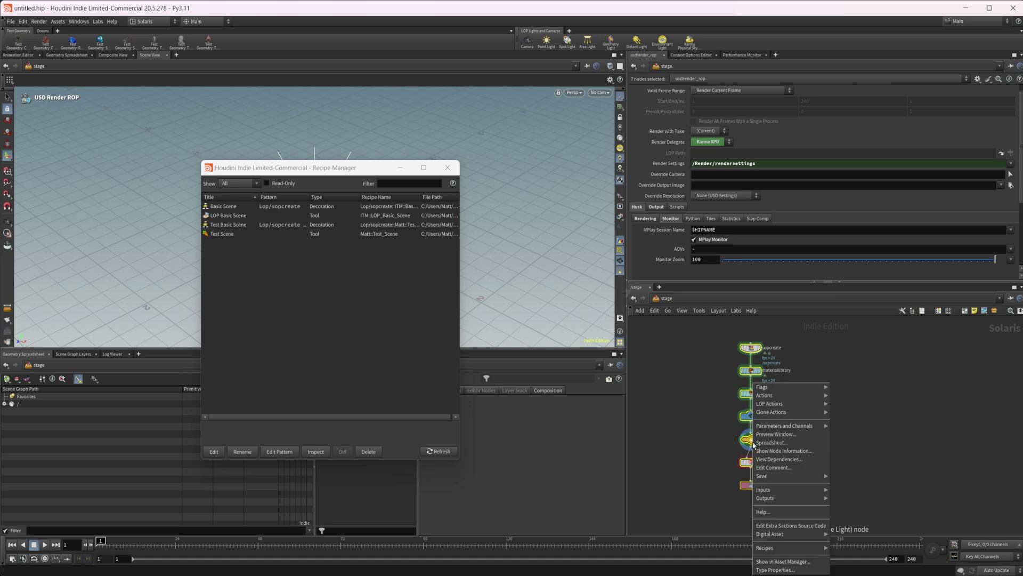
mouse_move(800, 547)
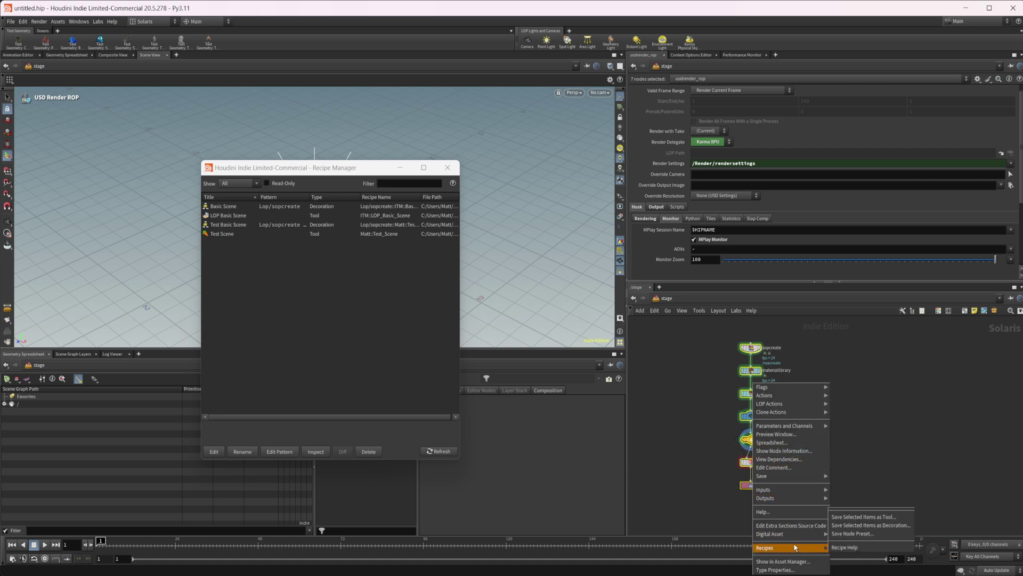
click(866, 525)
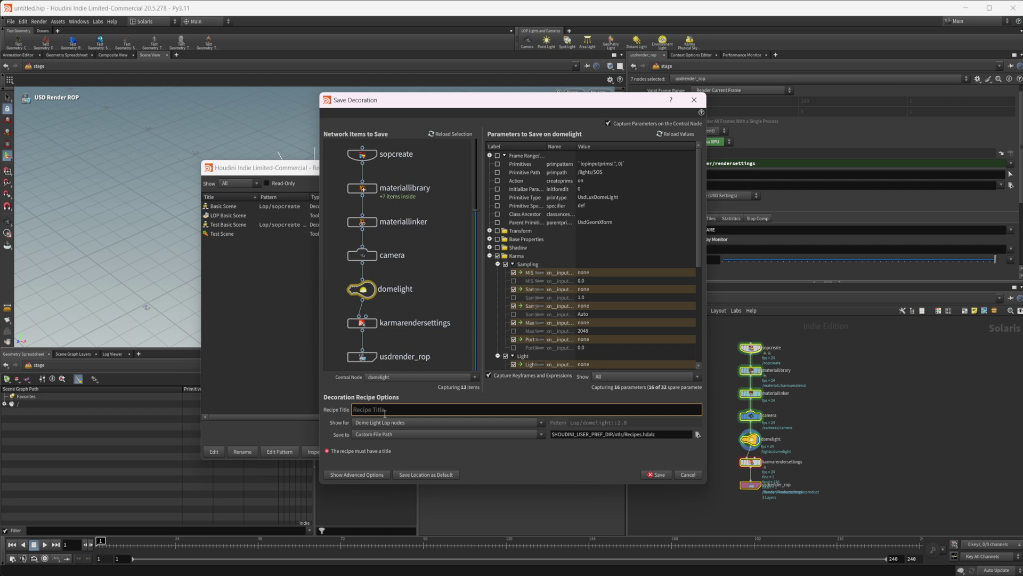
Step: Title the decoration recipe test scene and save it to User Preferences
text(test scene)
click(404, 436)
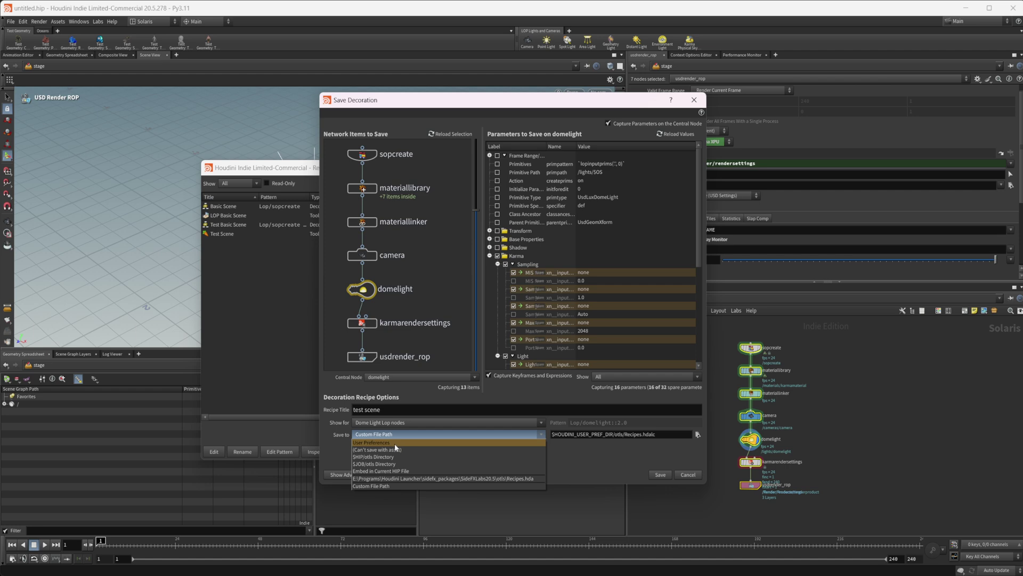
click(395, 442)
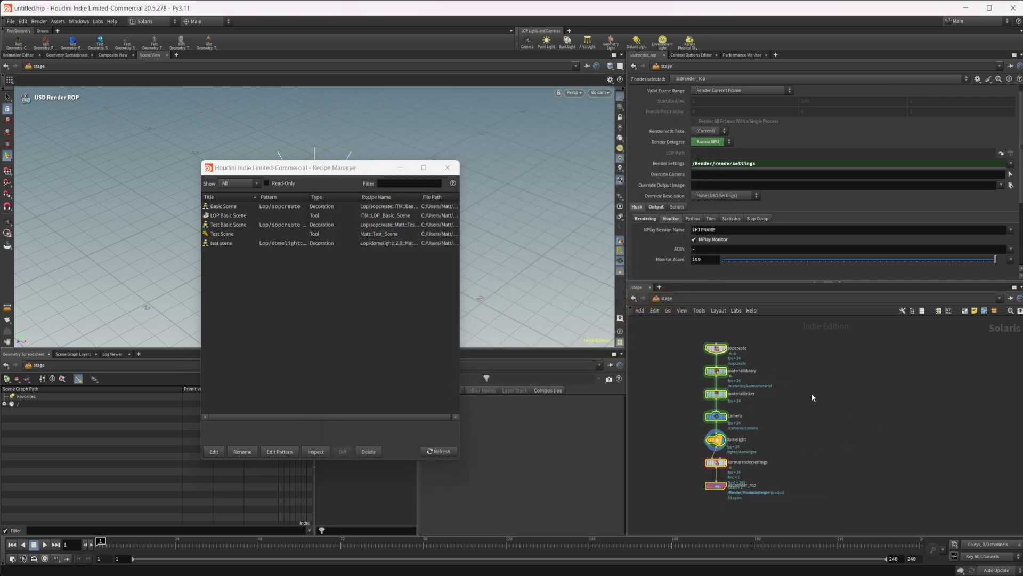
Step: Add a Dome Light node beside the original chain and apply the test scene decoration recipe to it
key(Tab)
text(dome)
key(Return)
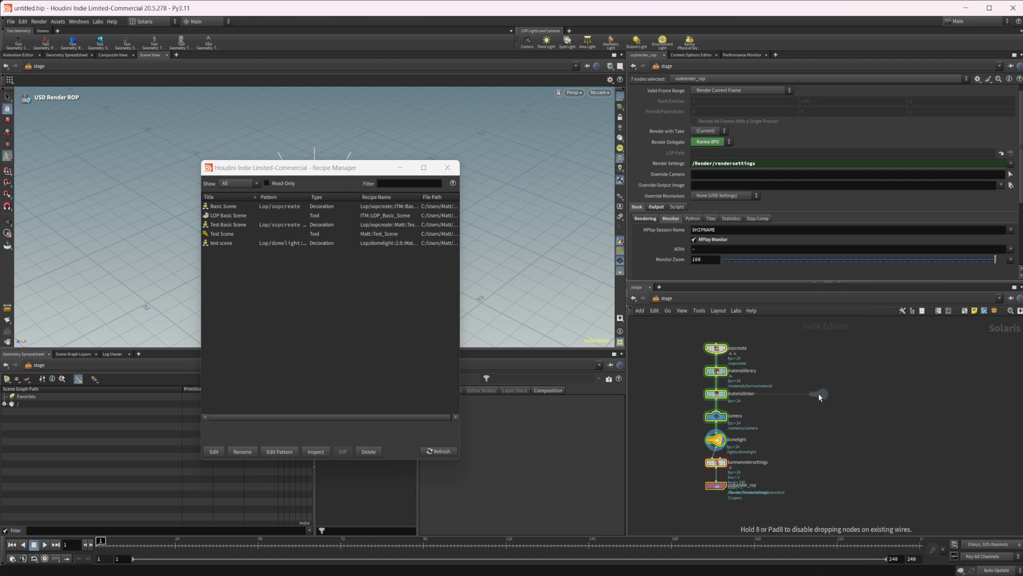
click(818, 395)
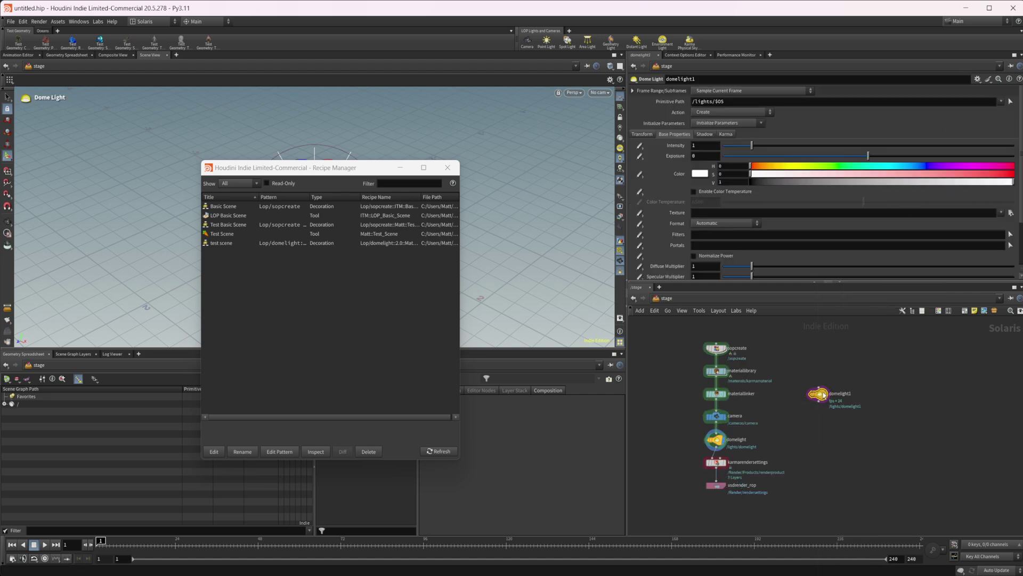
click(989, 81)
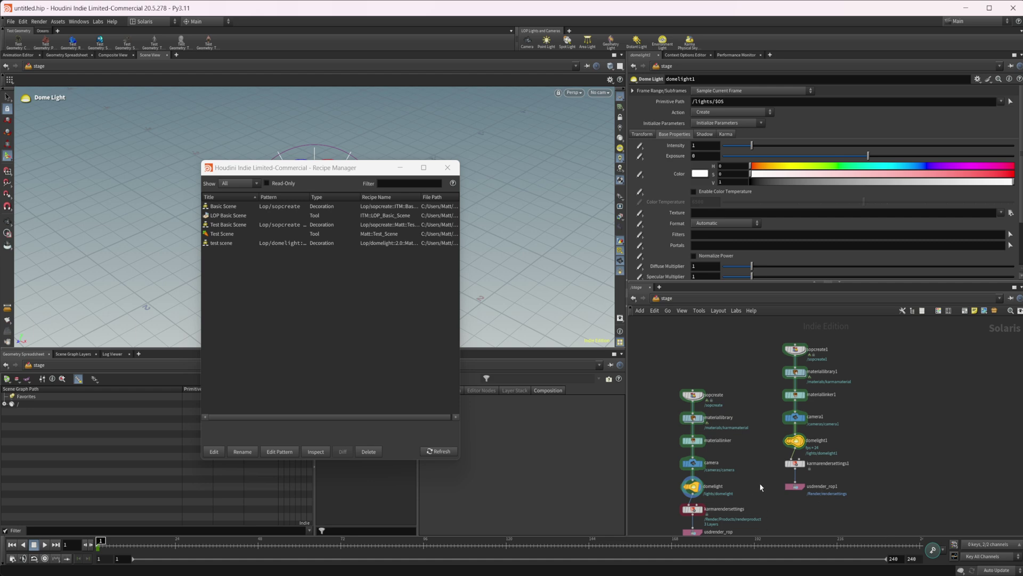
mouse_move(760, 482)
middle_down()
mouse_move(777, 426)
mouse_move(773, 510)
mouse_move(764, 472)
middle_up()
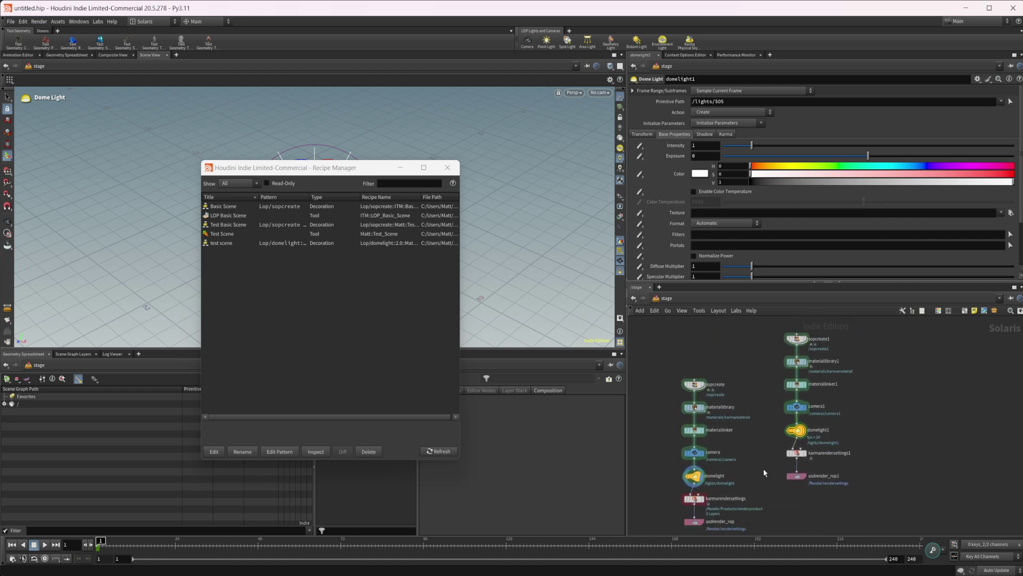
middle_drag(884, 471, 818, 465)
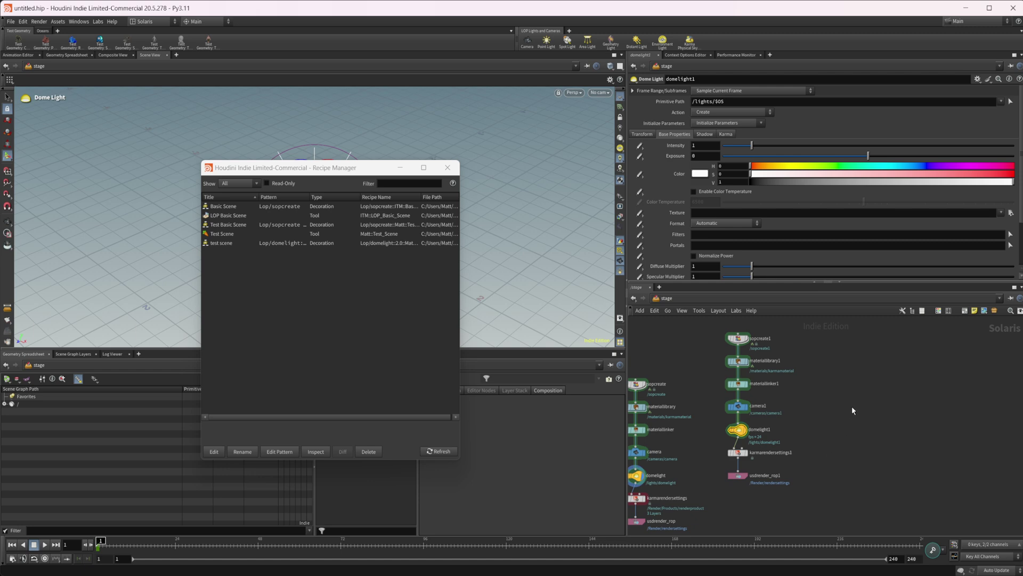
Step: In the Recipe Manager, extend the test scene decoration's pattern to also cover Lop/sopcreate
key(Tab)
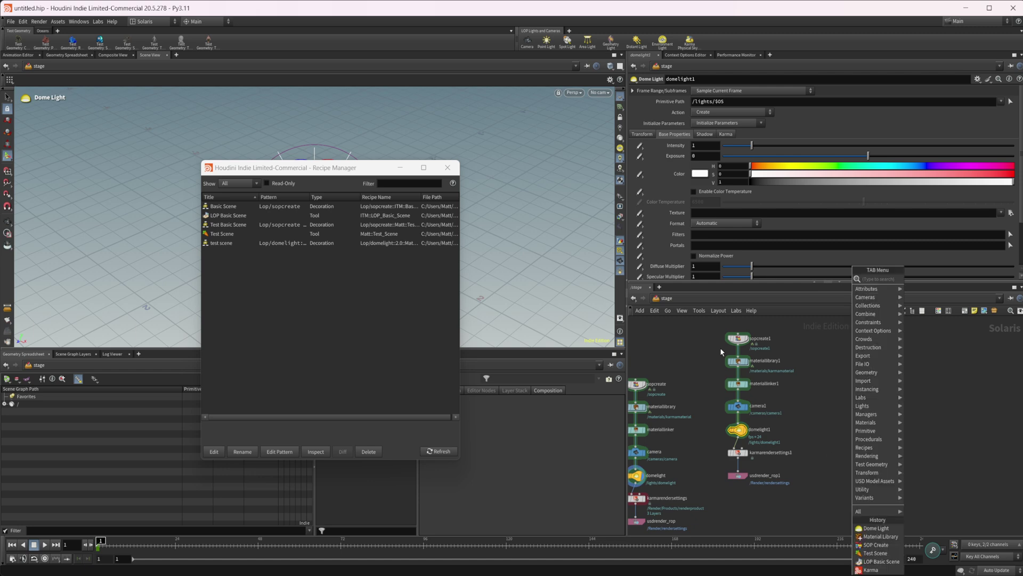
click(294, 247)
click(279, 451)
click(303, 243)
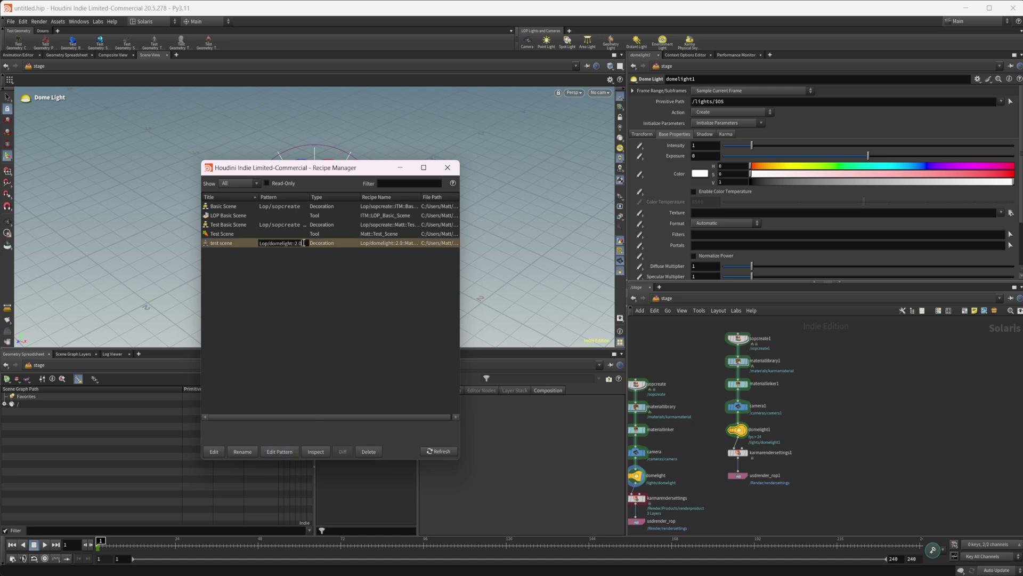
text(Lop)
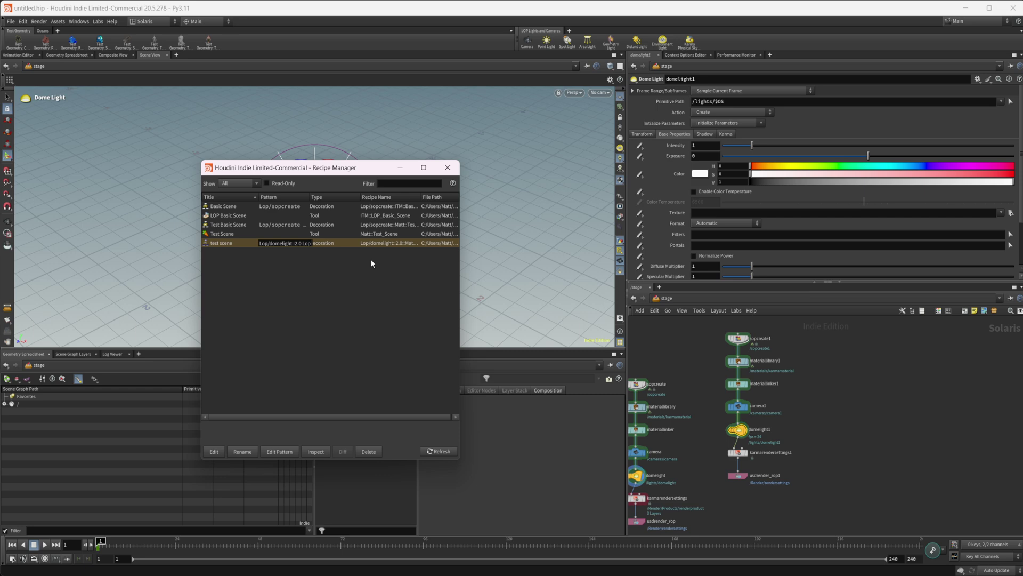
text(/sopcreate)
click(835, 438)
Step: Add a SOP Create node beside the dome light chain and apply the test scene decoration recipe to it
text(sop)
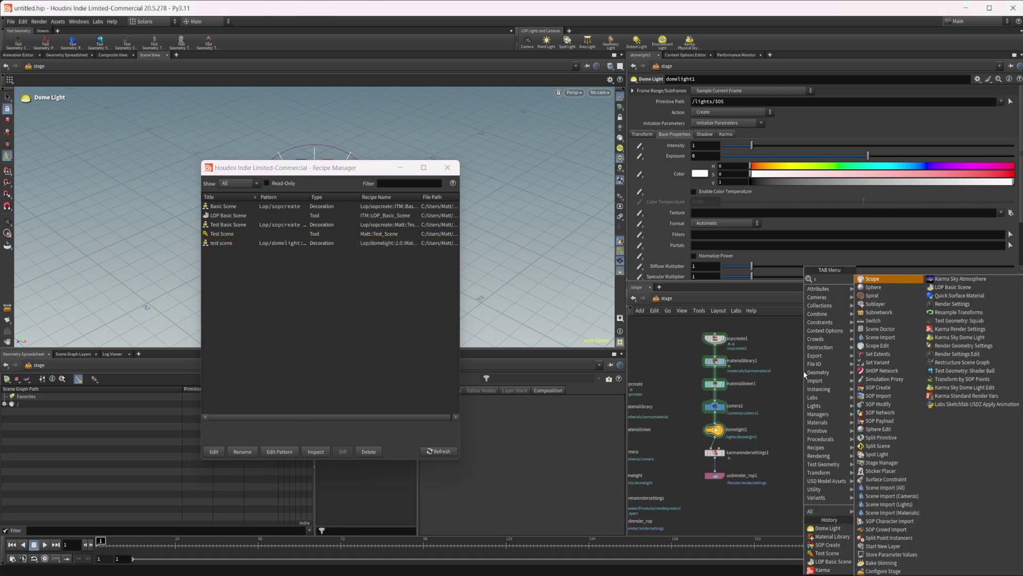
key(Return)
click(805, 374)
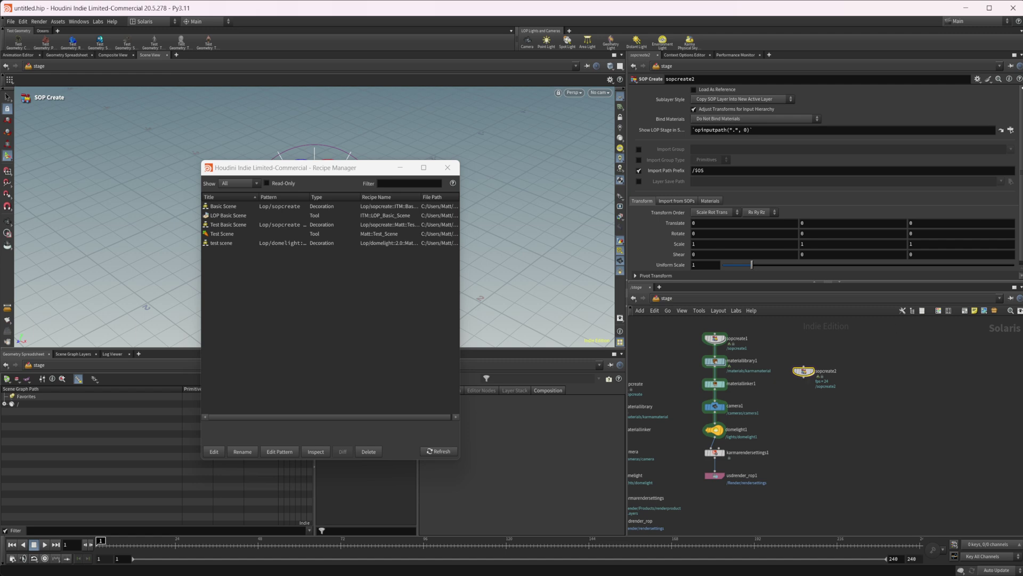
click(989, 79)
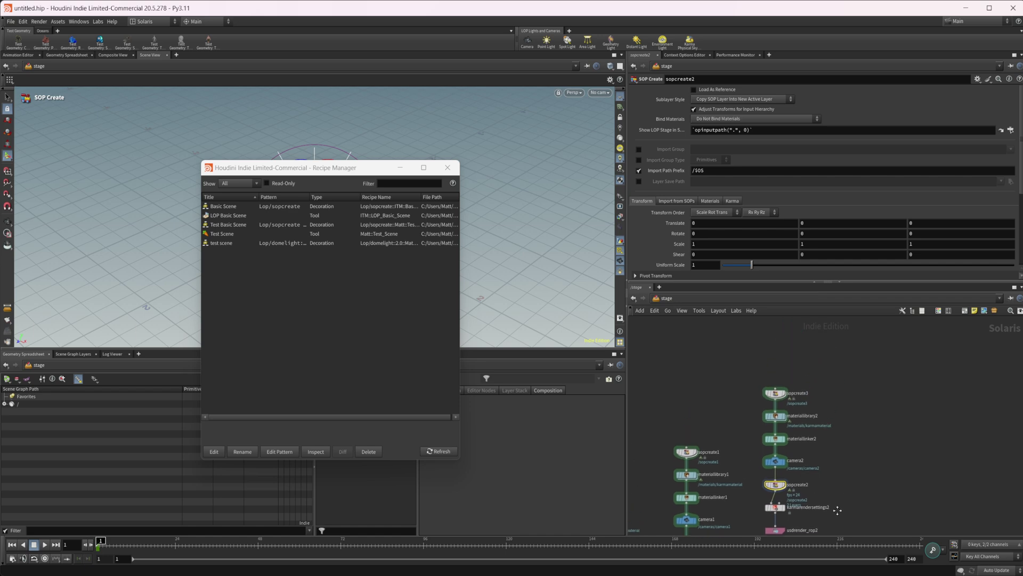
Step: Examine where the new SOP Create node sits in its generated chain and compare it with the dome light chain
drag(787, 439, 787, 440)
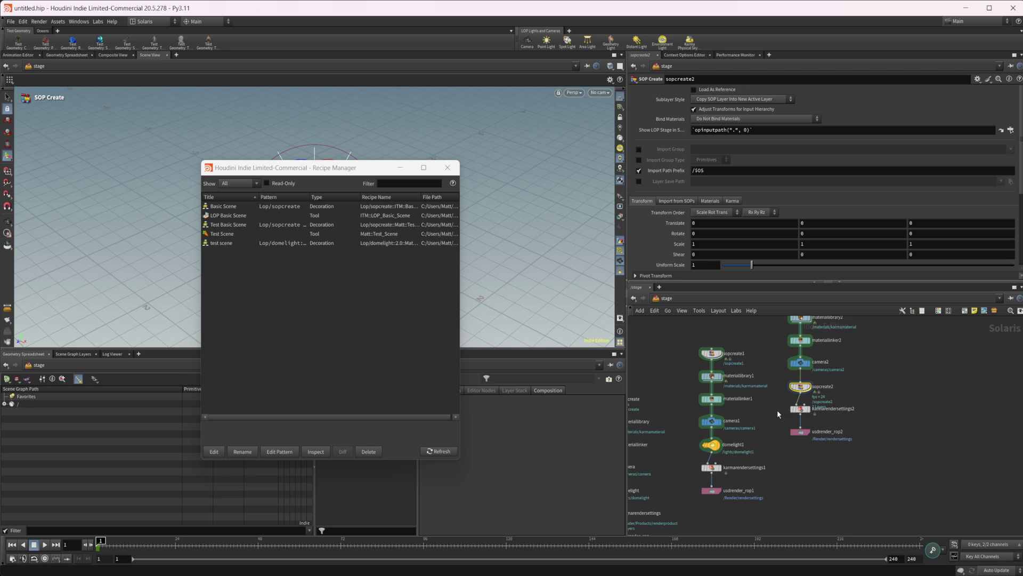
middle_drag(777, 411, 768, 446)
scroll(768, 450, up, 2)
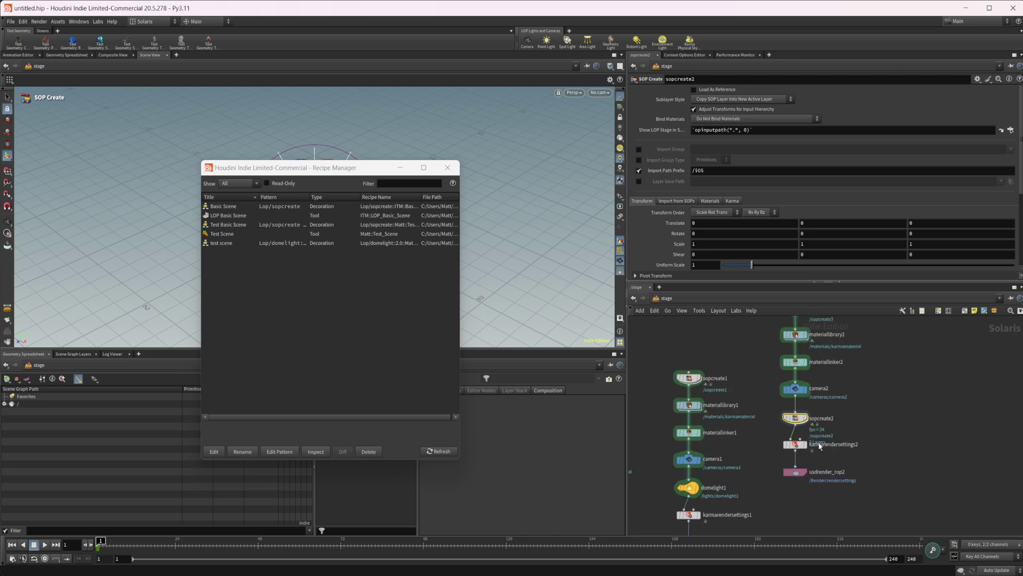
middle_drag(849, 395, 854, 437)
middle_drag(875, 472, 856, 422)
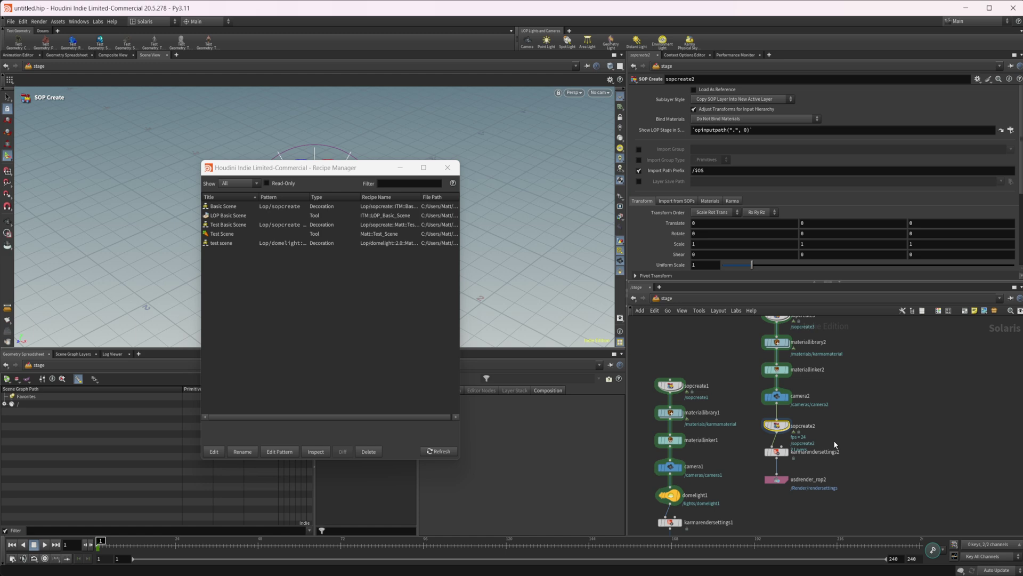
scroll(834, 445, down, 2)
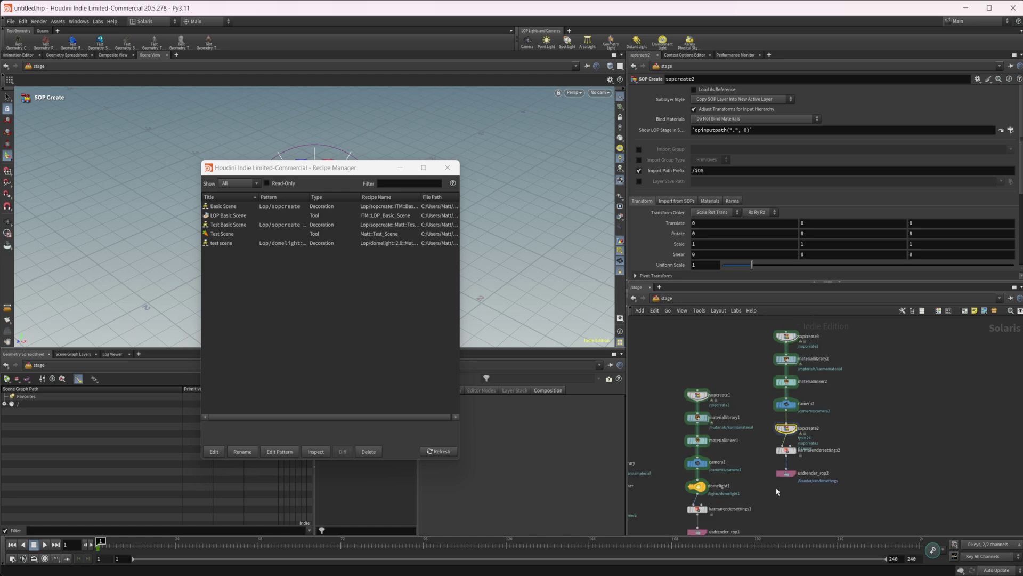
scroll(804, 518, down, 2)
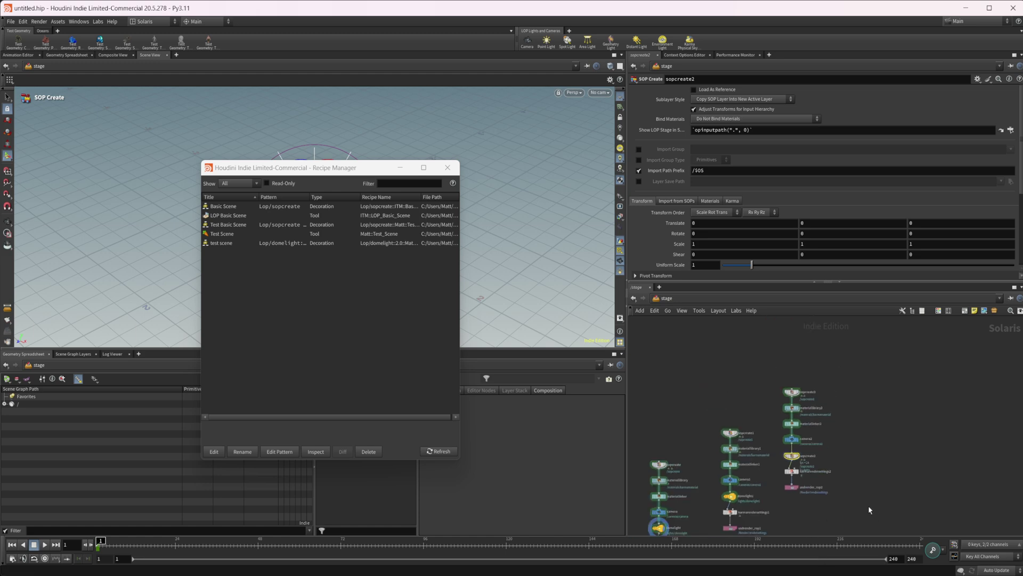
middle_drag(816, 468, 813, 452)
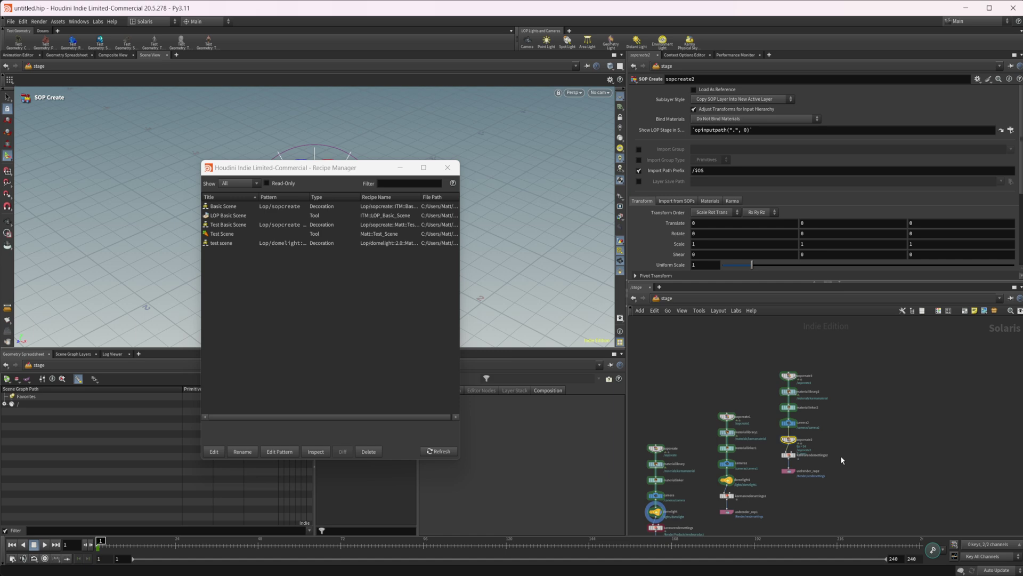
scroll(842, 460, up, 2)
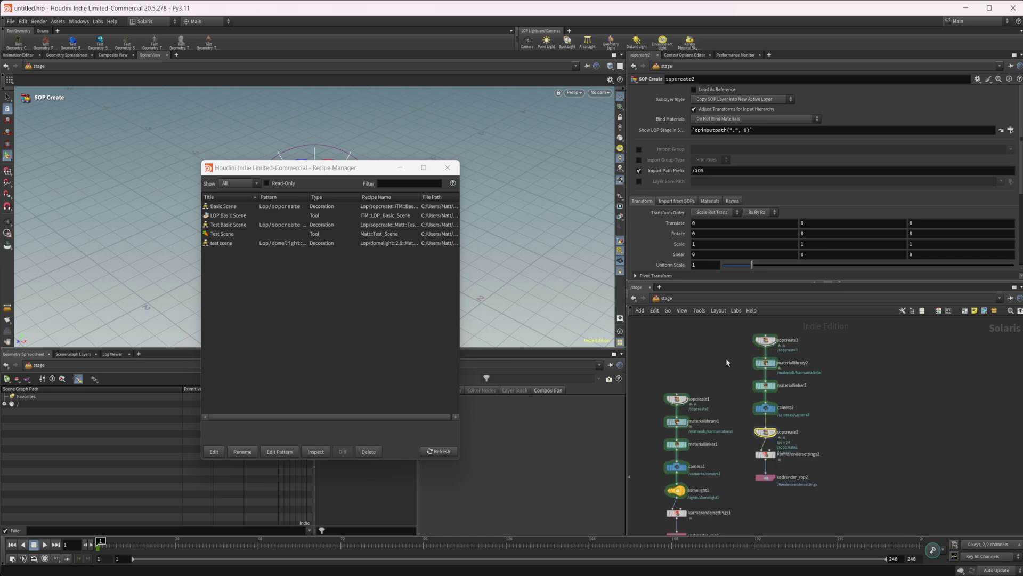
Step: Line up the new SOP Create chain beside the dome light chain, and remove both generated chains, keeping only the original one
drag(730, 328, 792, 500)
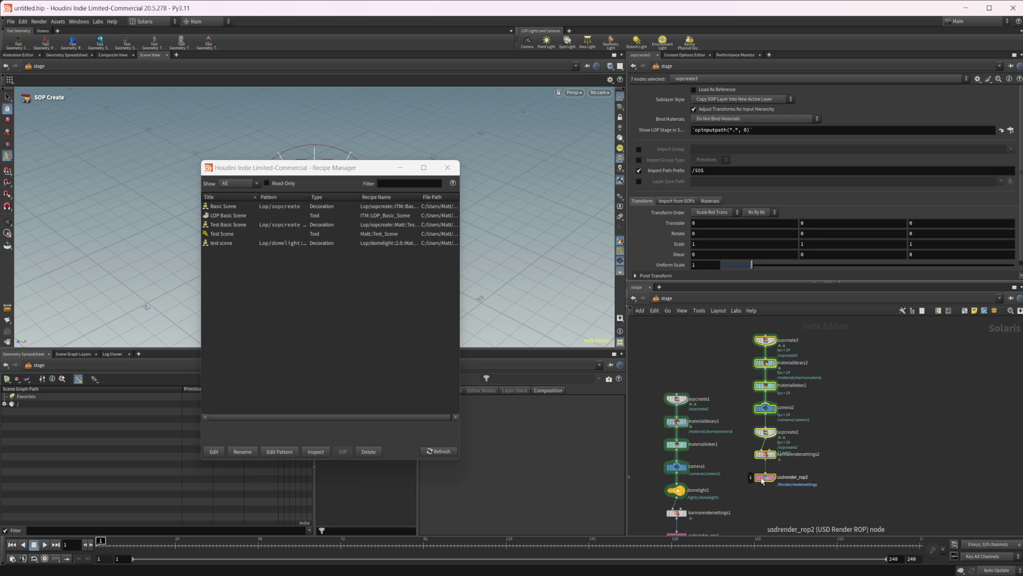
drag(788, 339, 793, 399)
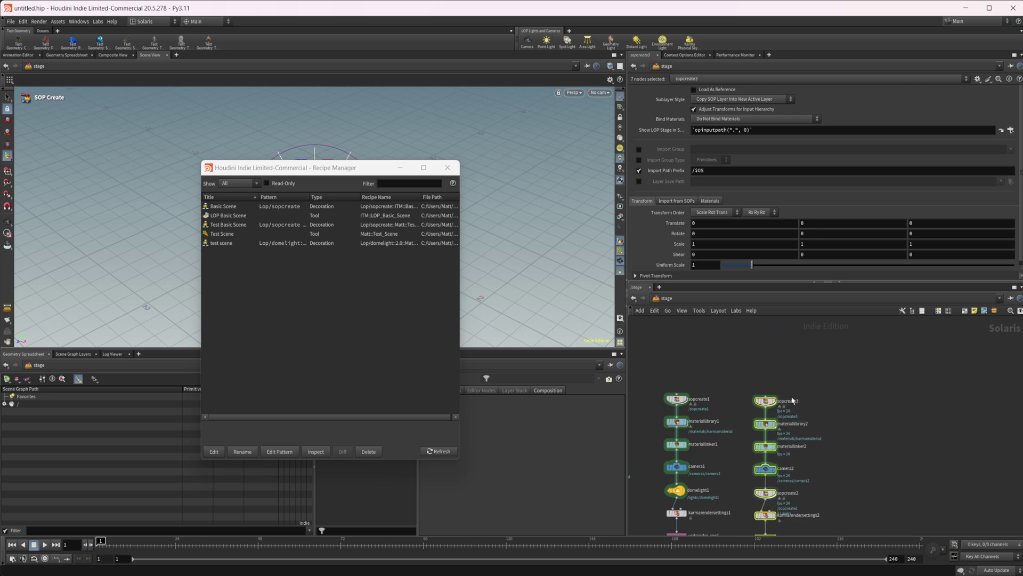
middle_drag(792, 400, 815, 345)
drag(683, 333, 830, 510)
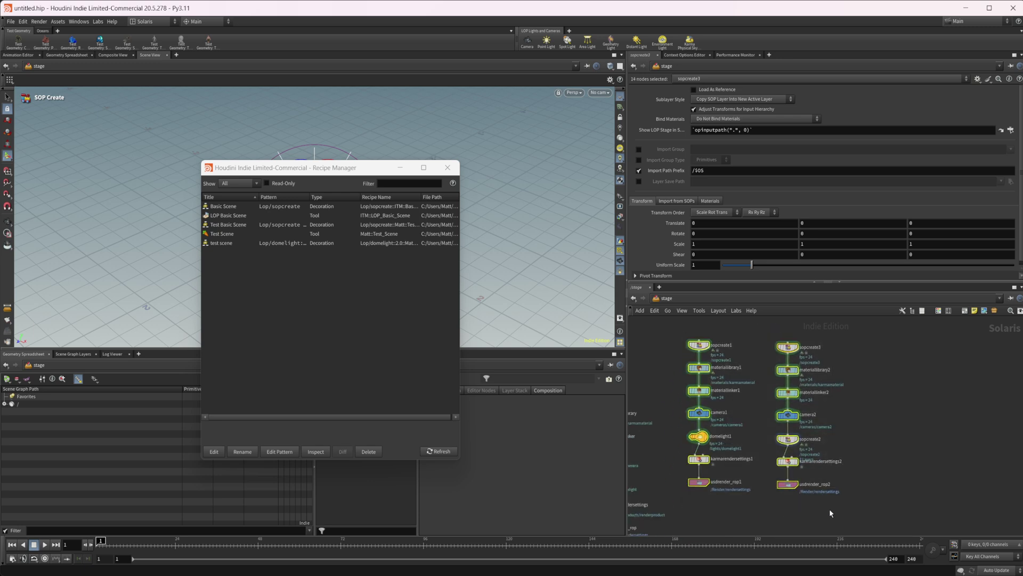
key(ctrl+z)
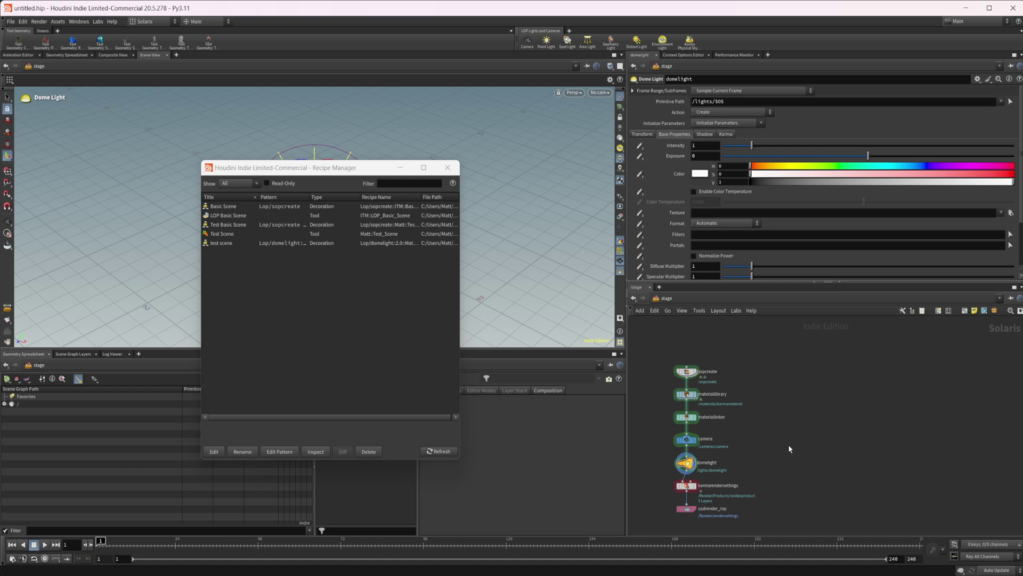
middle_drag(785, 462, 827, 468)
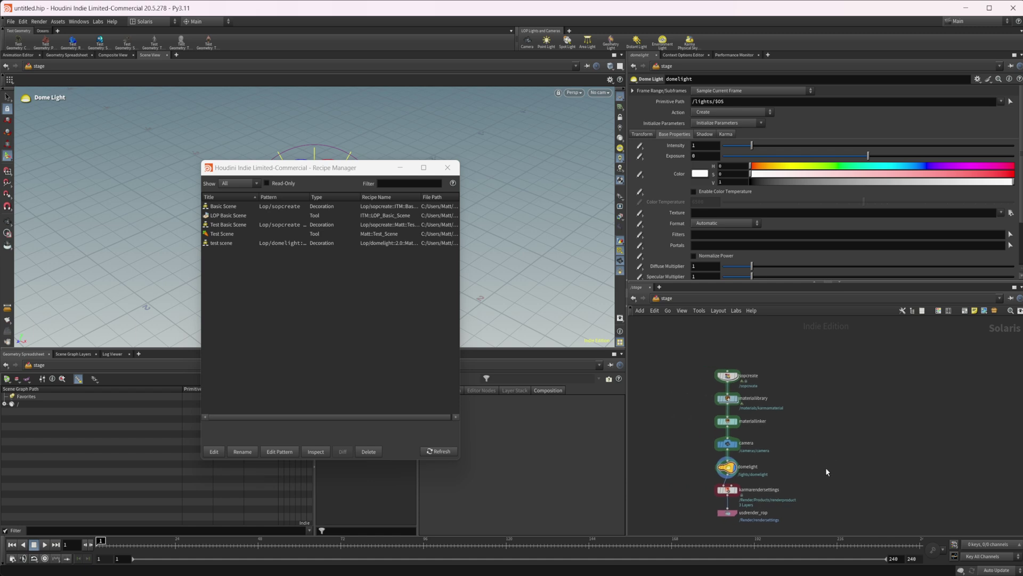
Step: Inspect the test scene decoration recipe in the Recipe Manager and examine its target, start and end tags
click(358, 245)
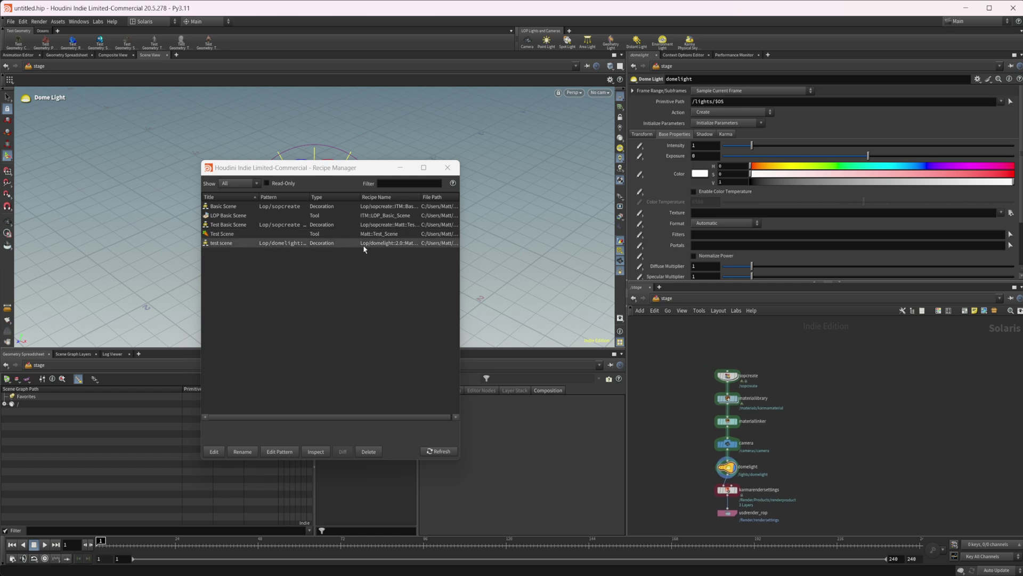
drag(327, 168, 293, 164)
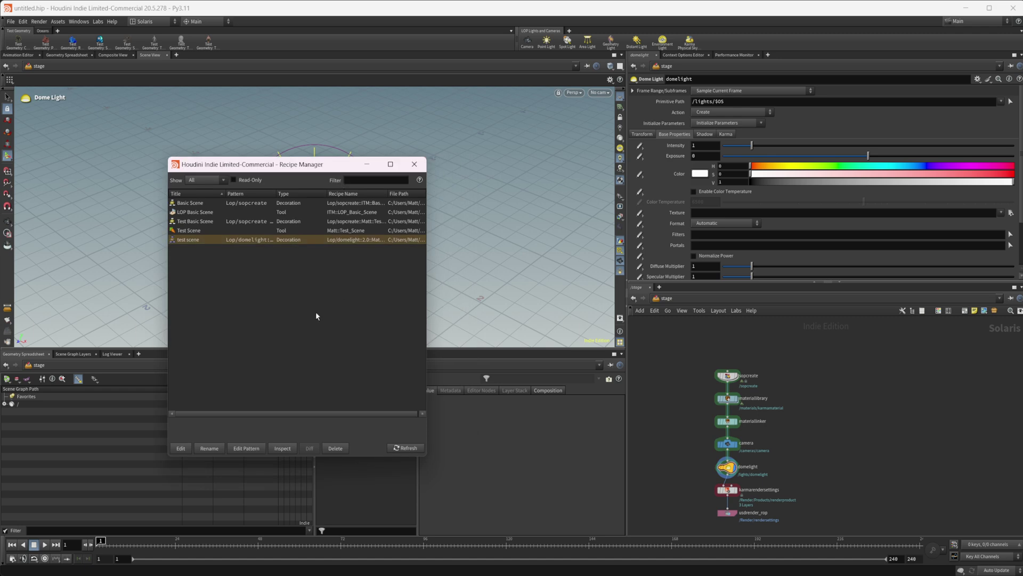
click(282, 449)
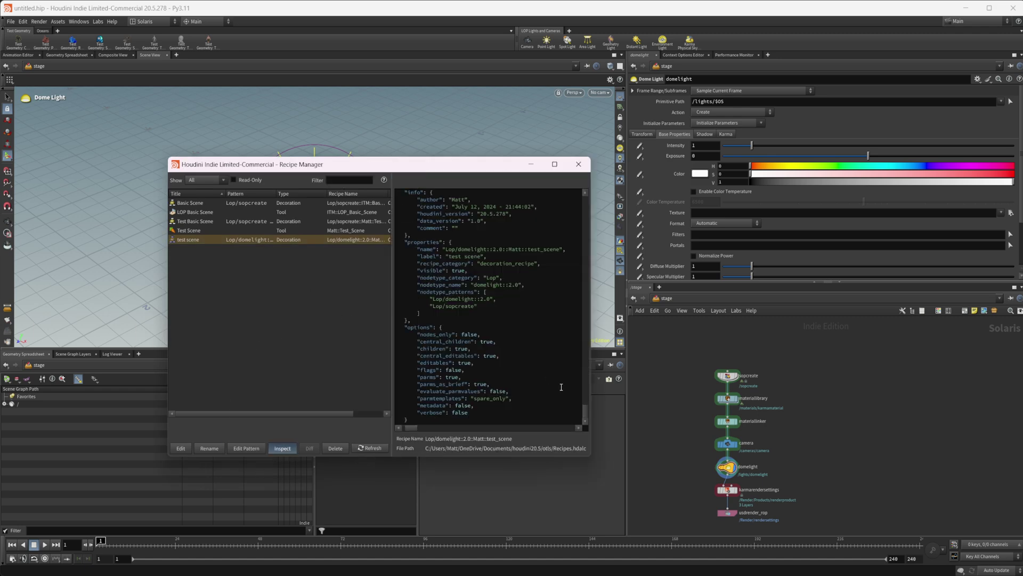
drag(587, 404, 586, 197)
scroll(464, 292, down, 3)
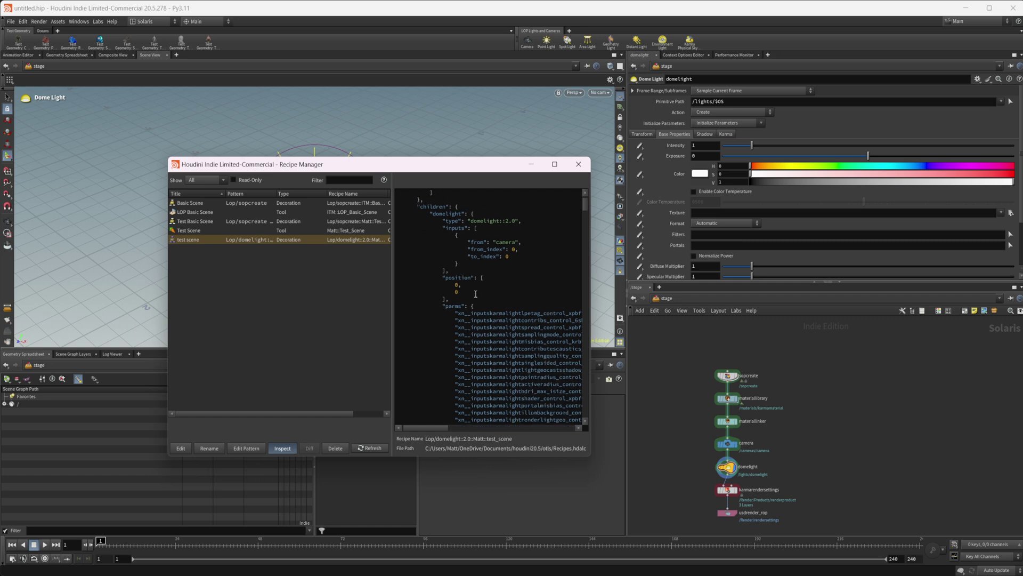
scroll(530, 290, up, 3)
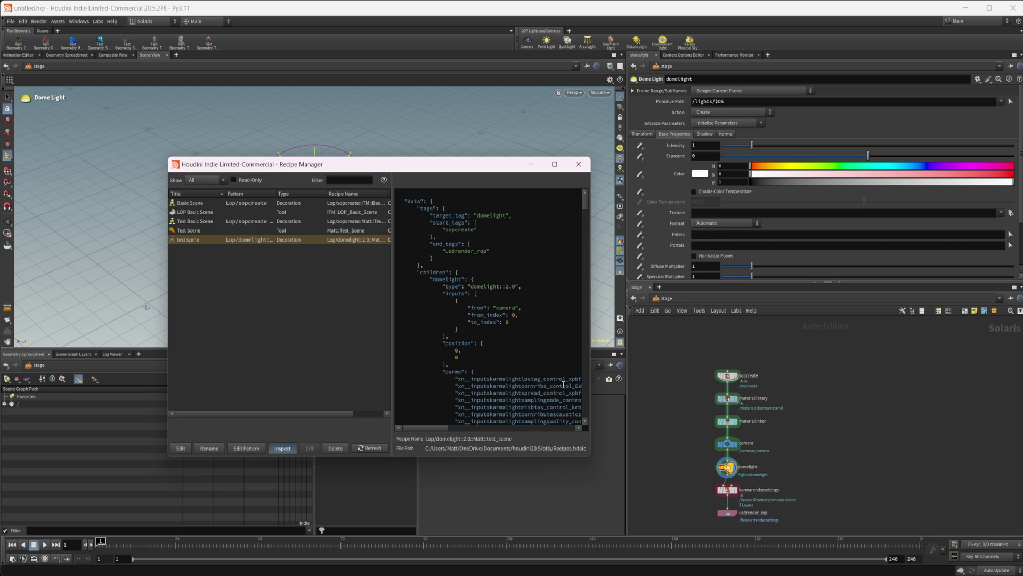
double_click(457, 229)
click(489, 319)
Step: Examine the dome light's inputs, position, parms and parmtemplates entries in the recipe data, and return to the tags
scroll(488, 319, down, 1)
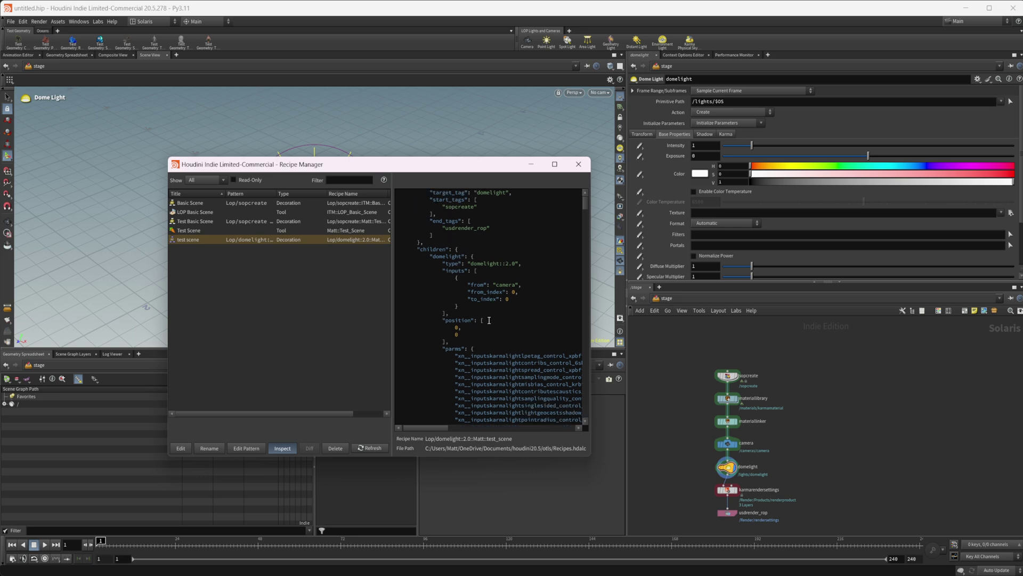
scroll(499, 323, down, 1)
scroll(507, 324, down, 8)
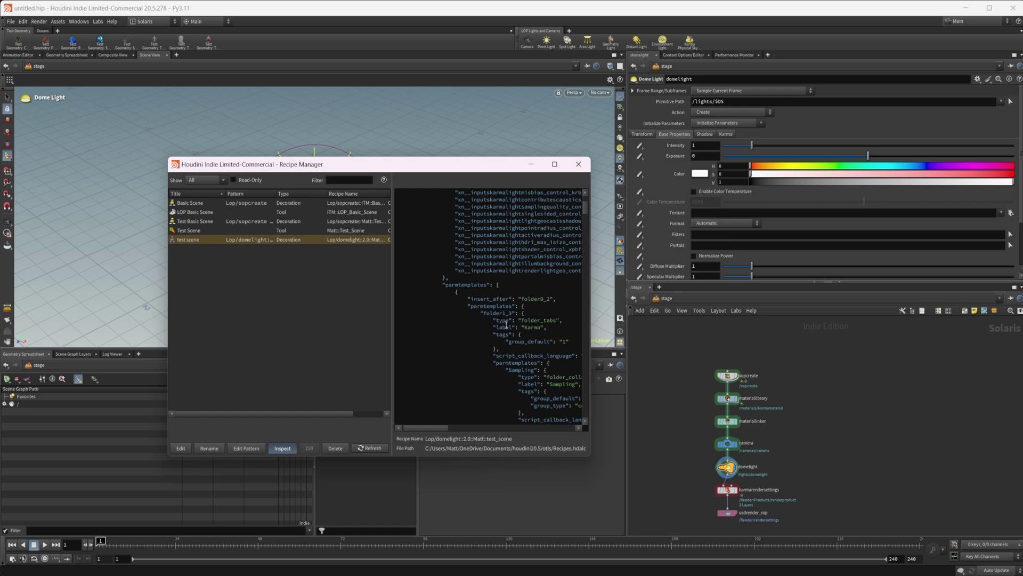
scroll(506, 373, down, 3)
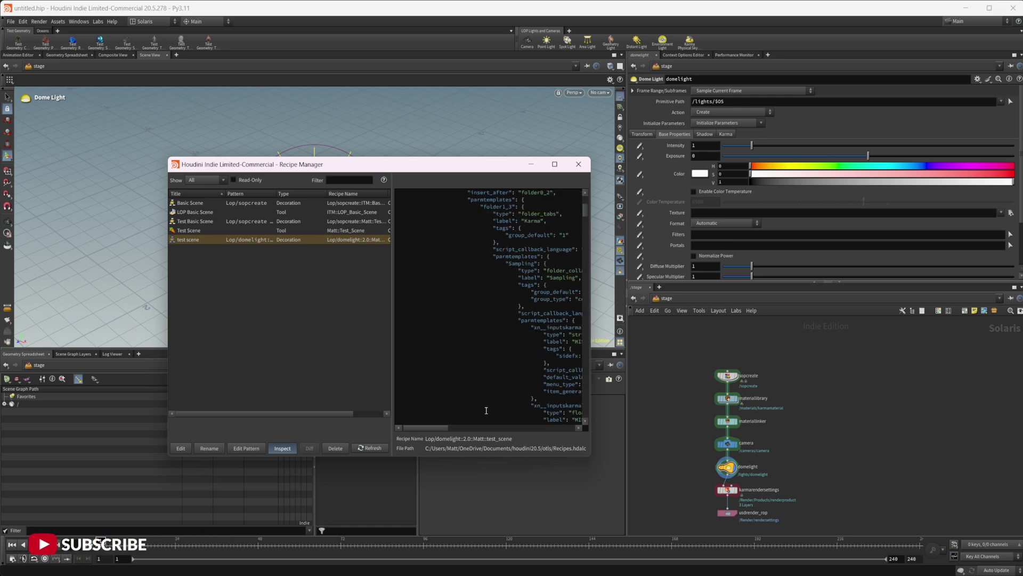
scroll(487, 410, up, 3)
scroll(487, 409, up, 6)
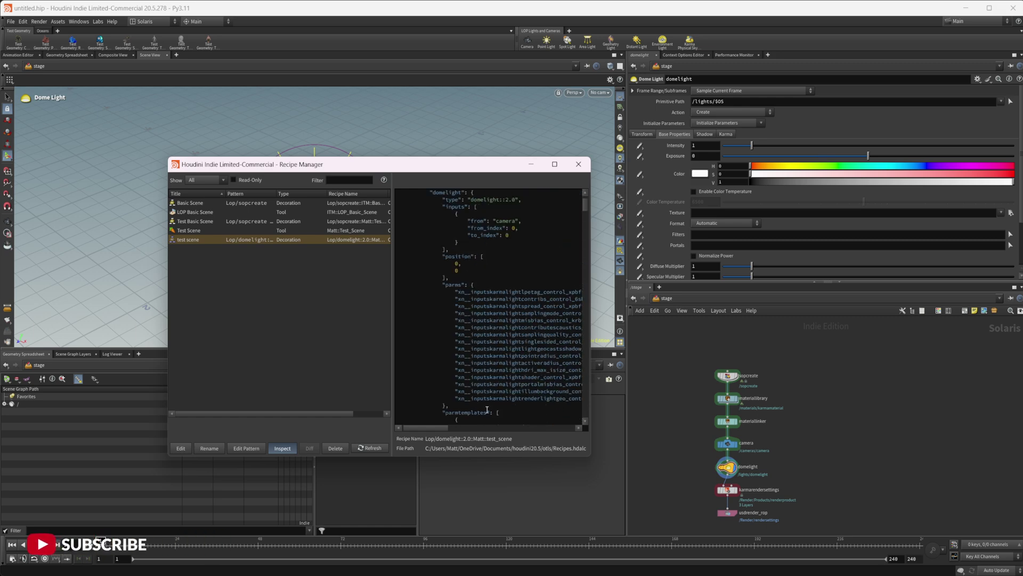
scroll(486, 409, up, 4)
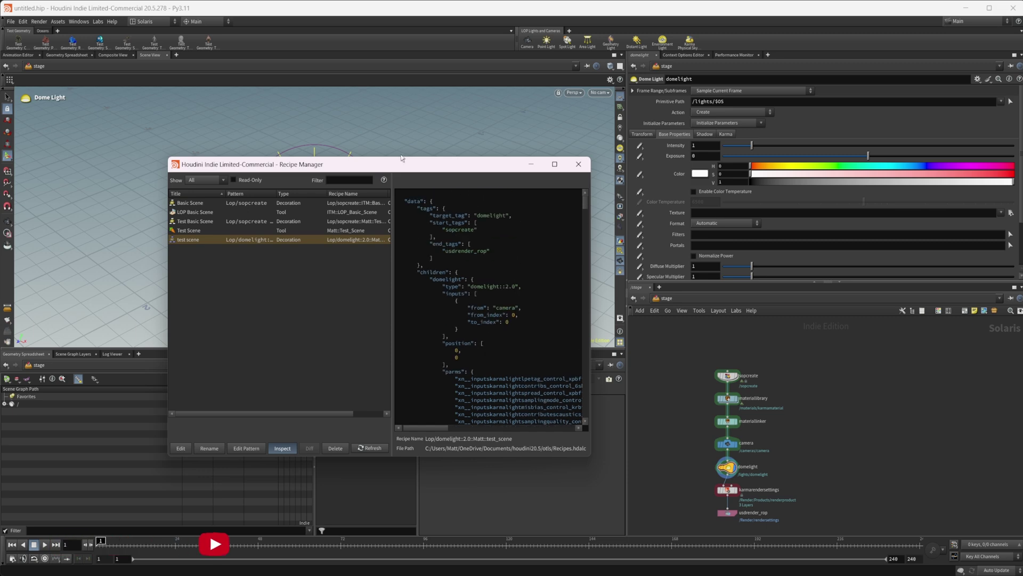